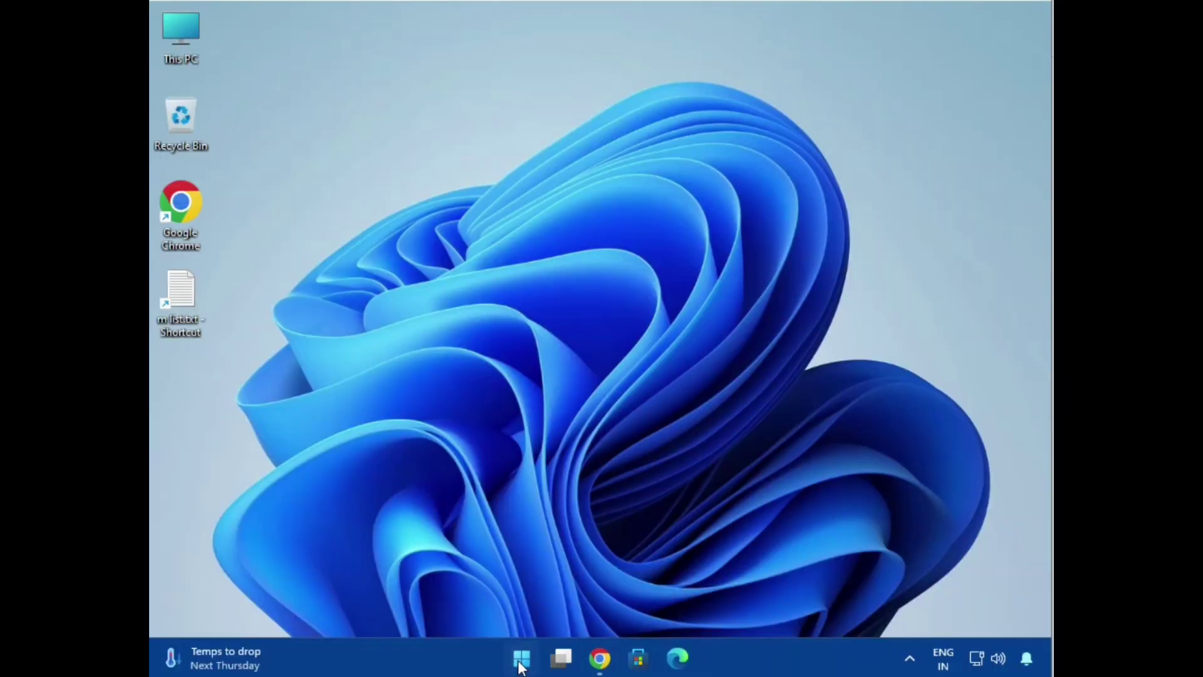
Step: Launch Device Manager from the Start button's Quick Link menu
{"action": "right_click", "coordinate": [519, 664]}
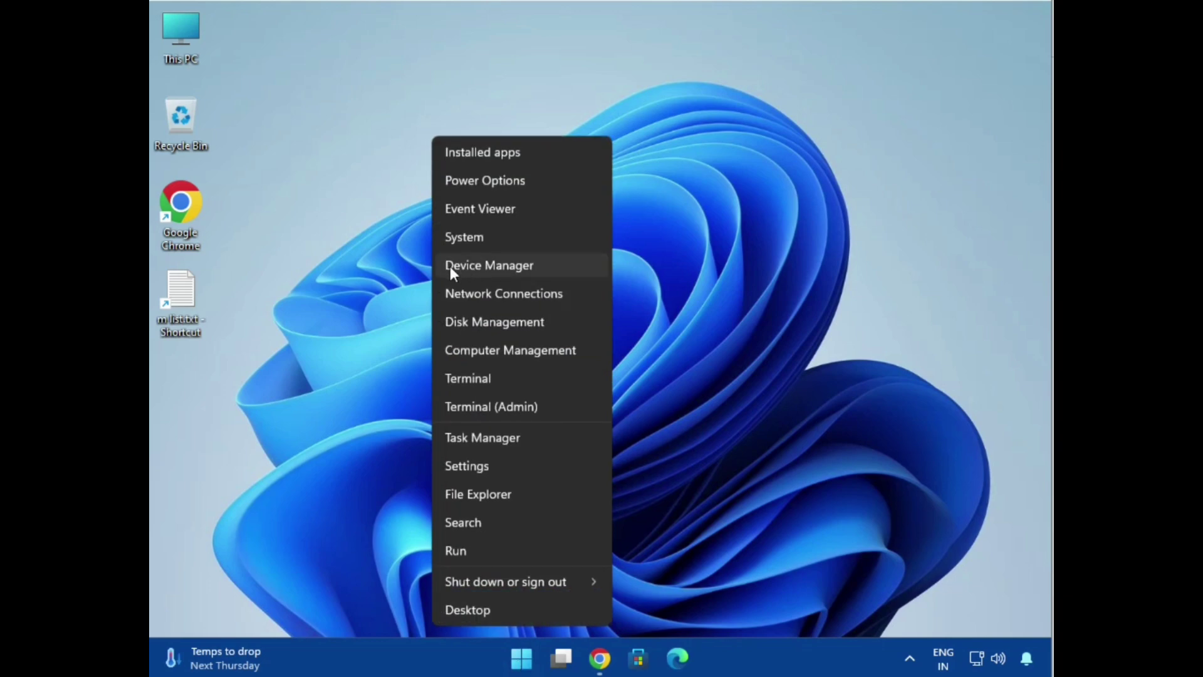
{"action": "left_click", "coordinate": [483, 272]}
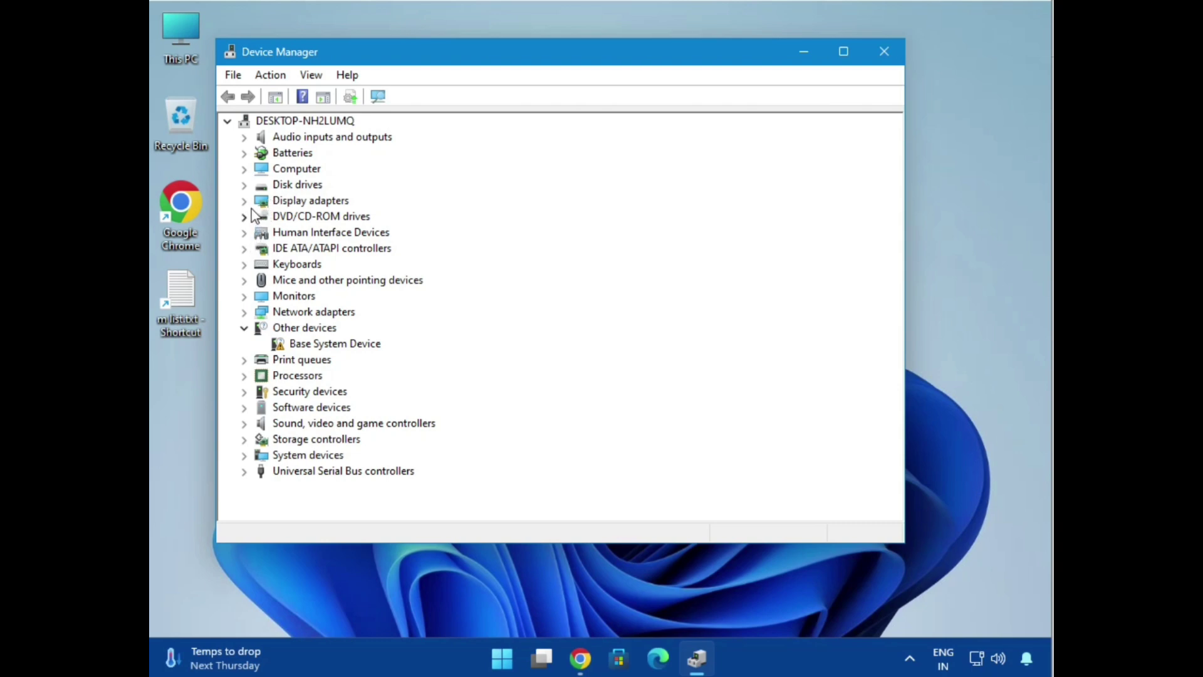
Step: Under Display adapters, auto-search for a newer Microsoft Basic Display Adapter driver and close the result
{"action": "left_click", "coordinate": [289, 201]}
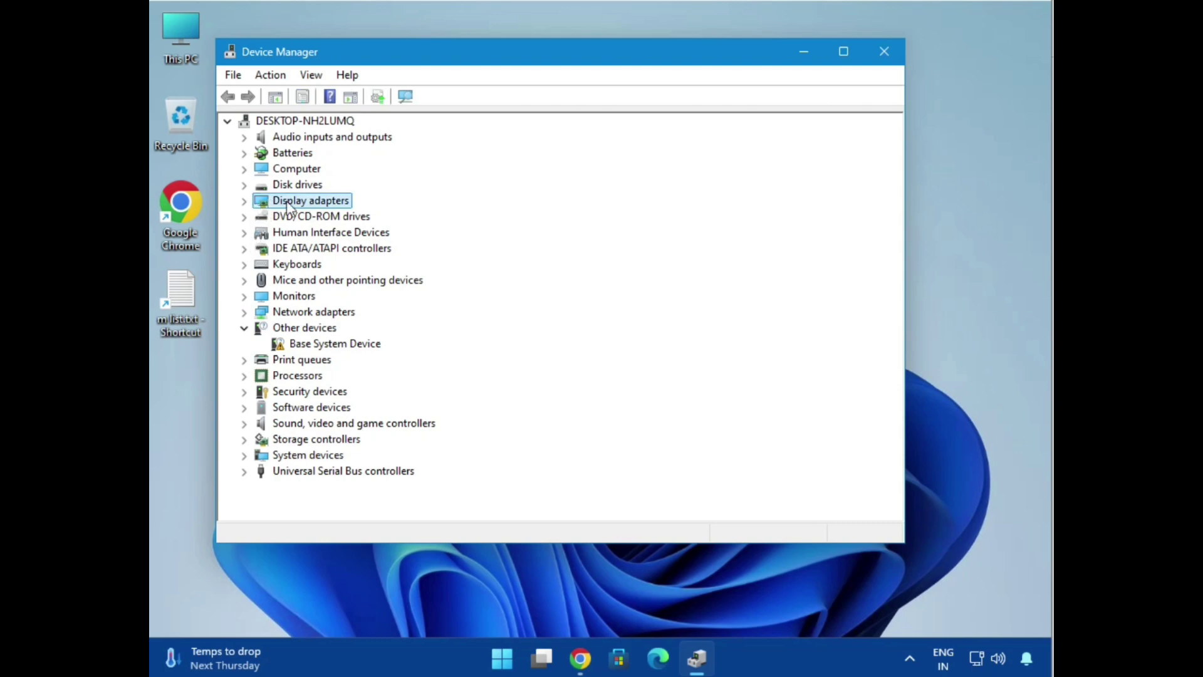
{"action": "left_click", "coordinate": [245, 201]}
{"action": "left_click", "coordinate": [323, 217]}
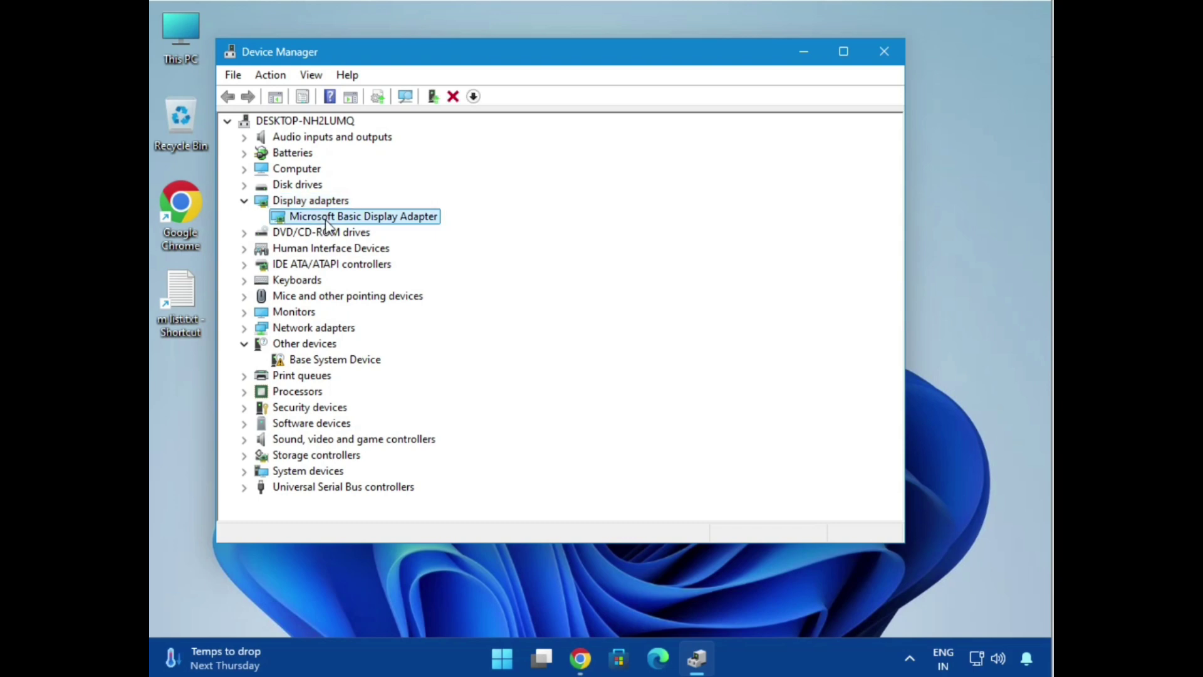
{"action": "right_click", "coordinate": [373, 217]}
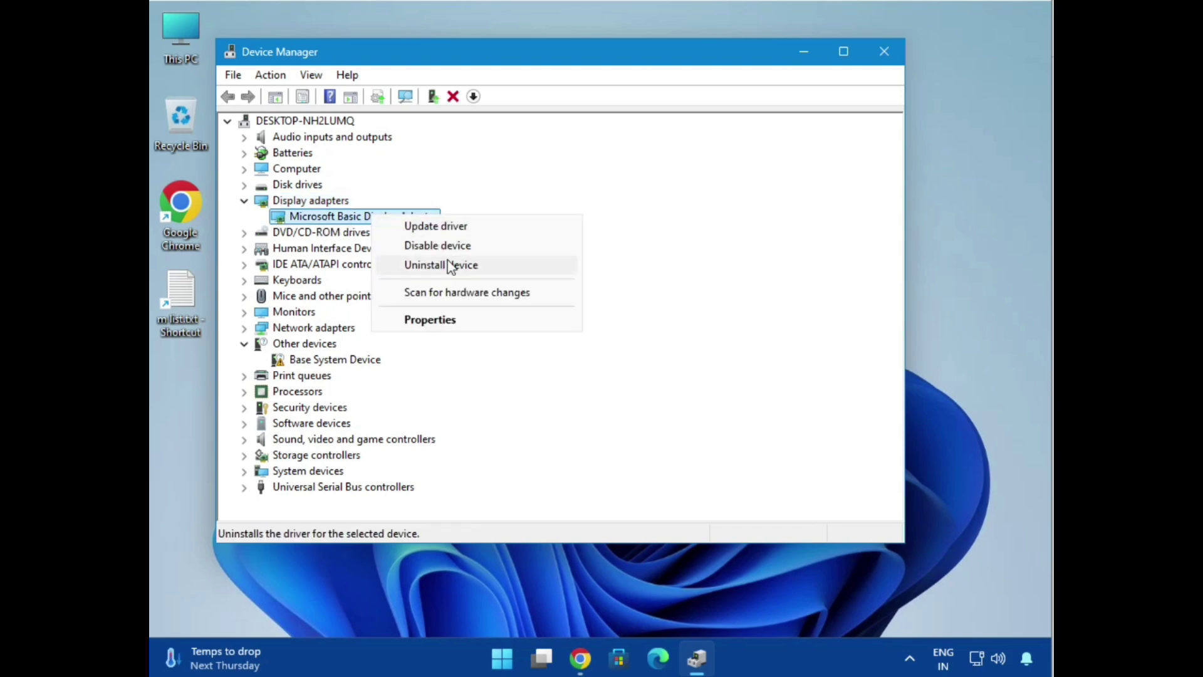
{"action": "left_click", "coordinate": [439, 227]}
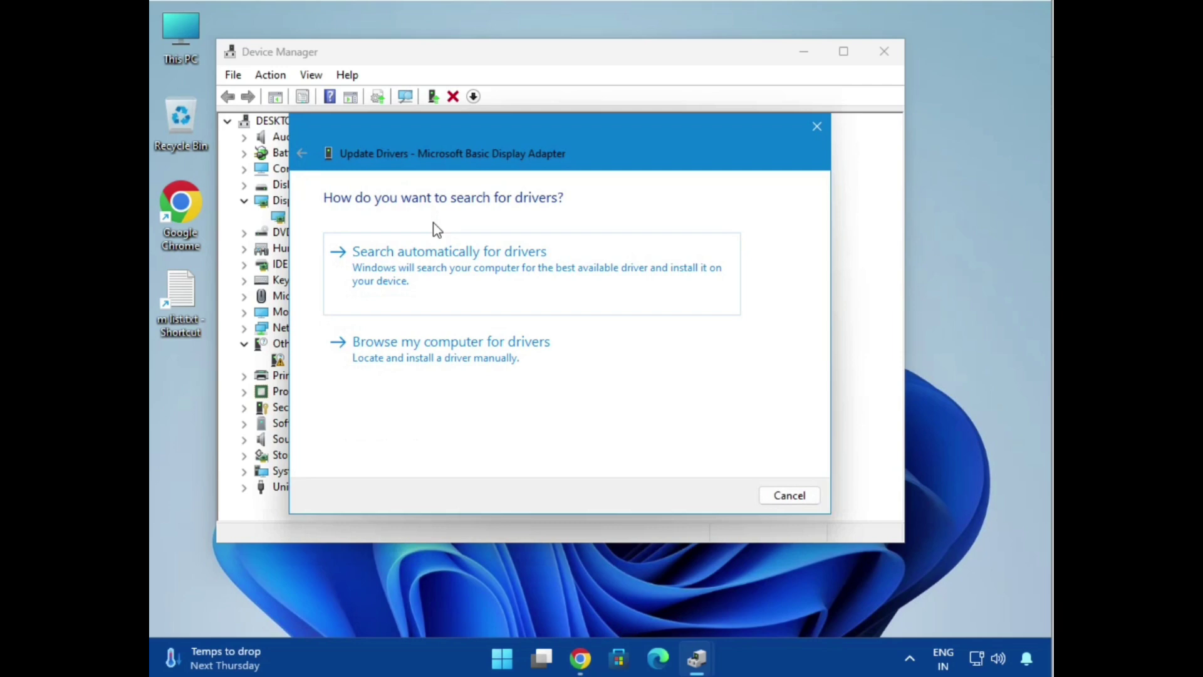
{"action": "left_click", "coordinate": [505, 275]}
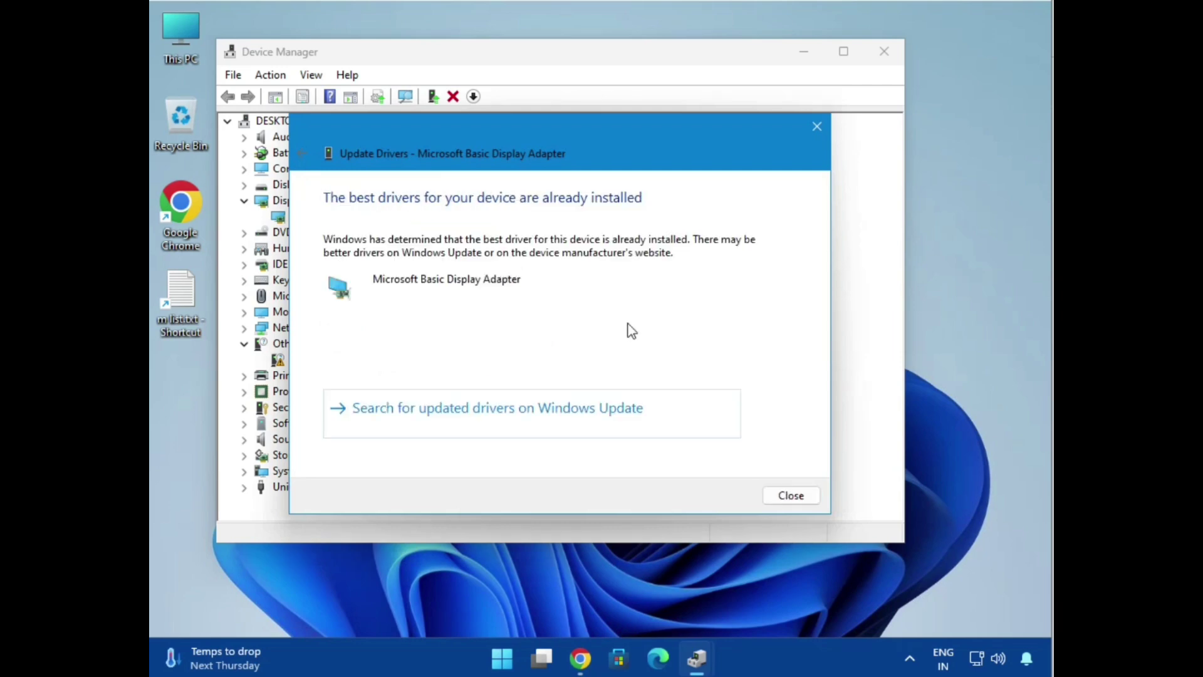
{"action": "left_click", "coordinate": [808, 498]}
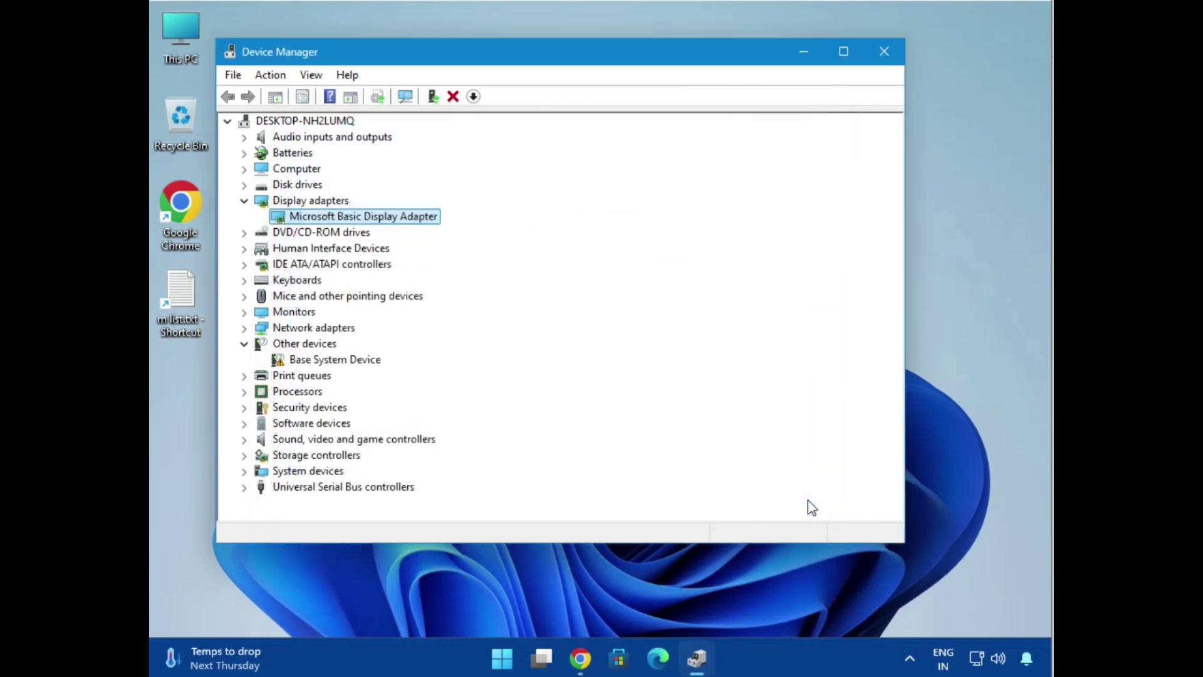
Step: Expand the Monitors category and select the Generic Monitor
{"action": "right_click", "coordinate": [345, 217]}
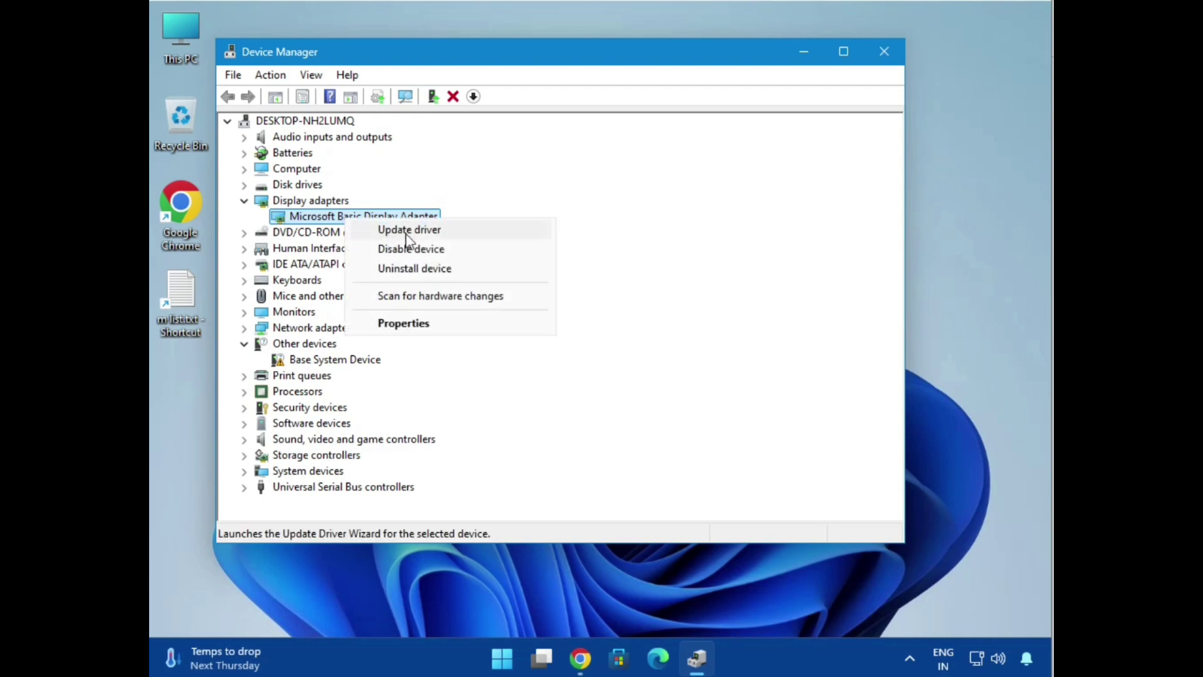
{"action": "left_click", "coordinate": [671, 268]}
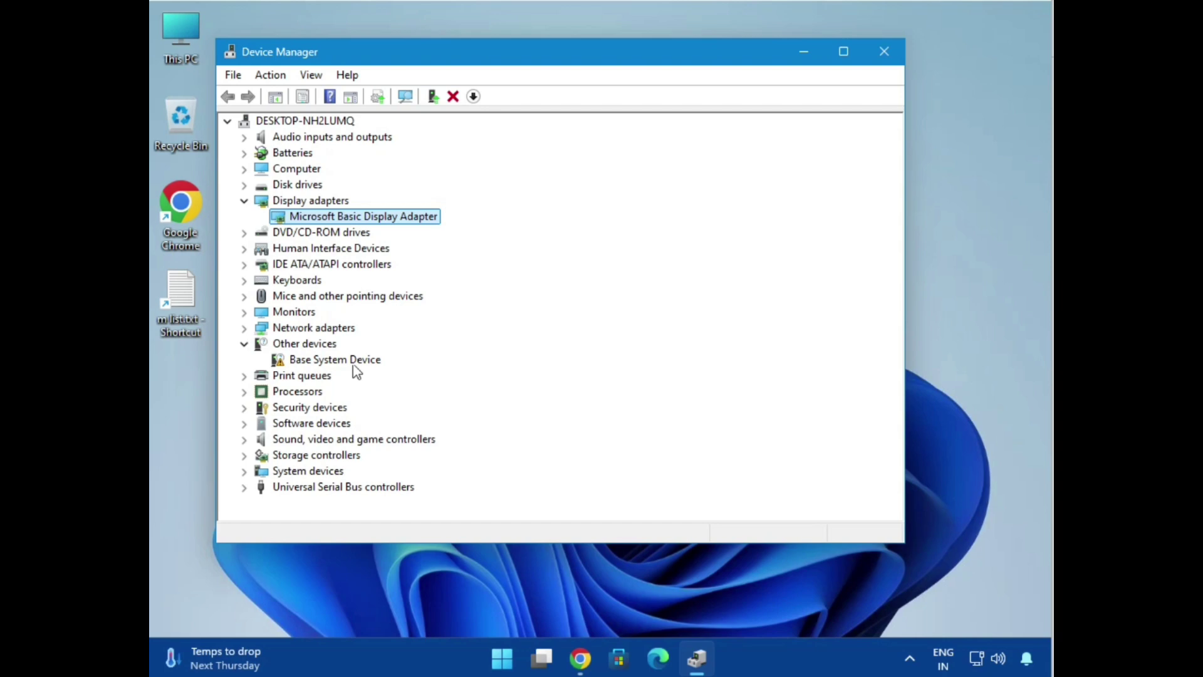
{"action": "left_click", "coordinate": [281, 313]}
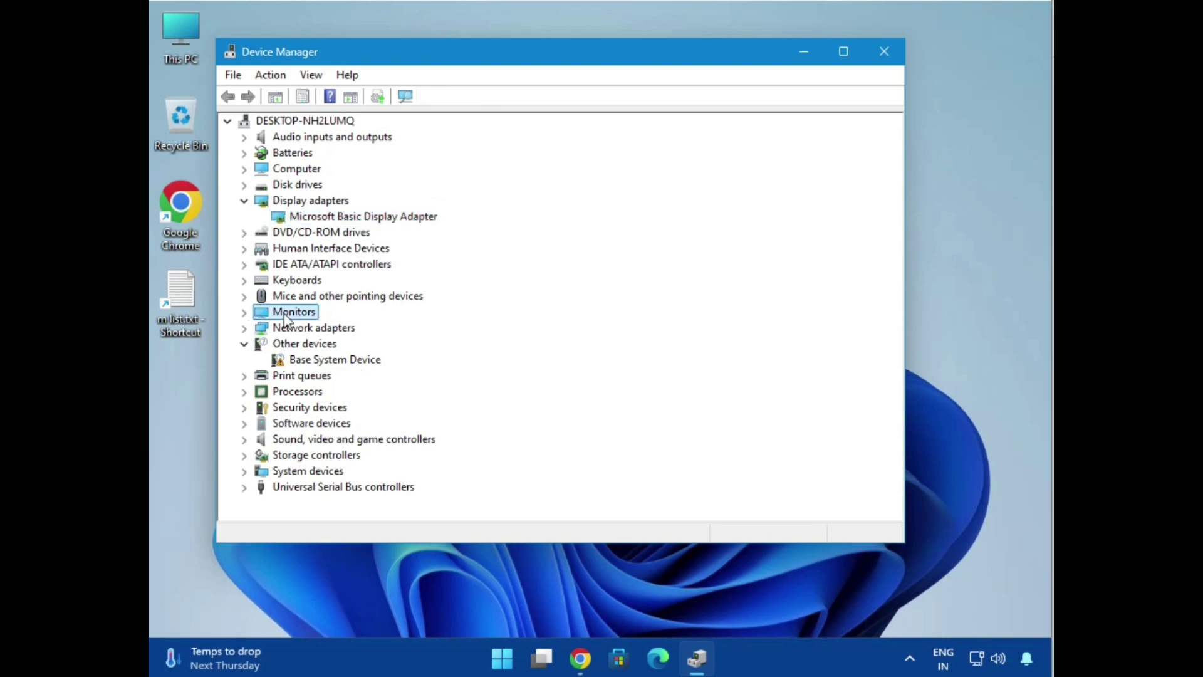
{"action": "left_click", "coordinate": [250, 314]}
{"action": "left_click", "coordinate": [339, 328]}
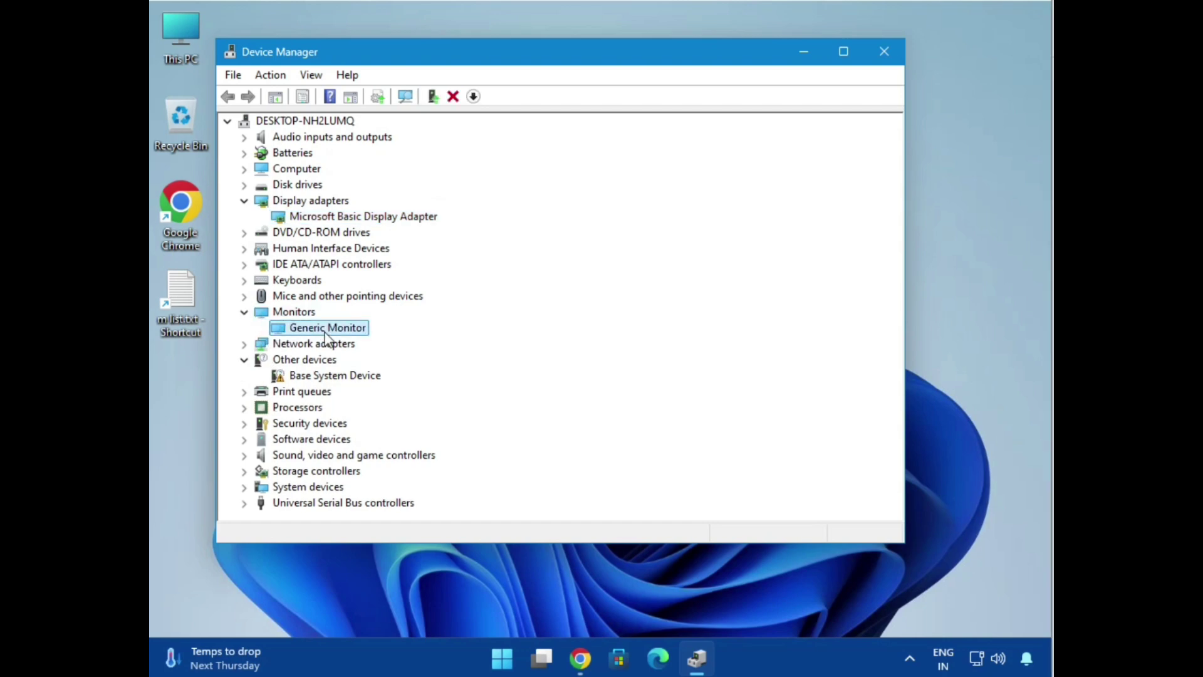
Step: Auto-search for a newer Generic Monitor driver, close the result, and close Device Manager
{"action": "right_click", "coordinate": [349, 332]}
{"action": "left_click", "coordinate": [404, 344]}
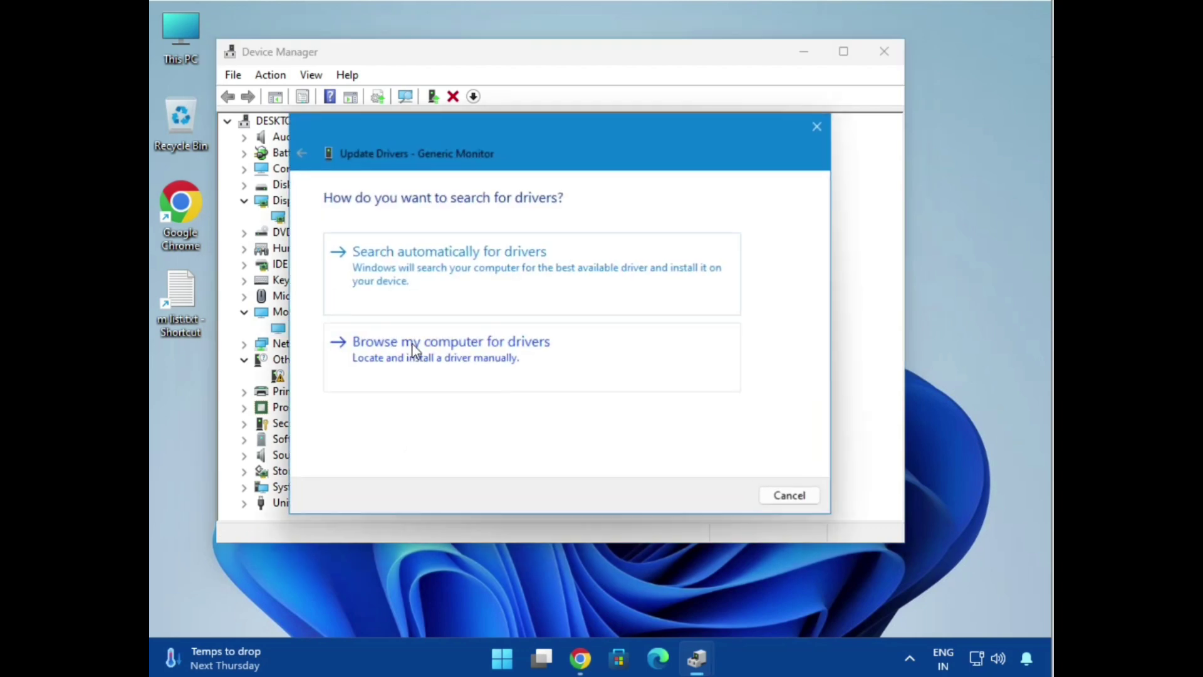
{"action": "left_click", "coordinate": [554, 295]}
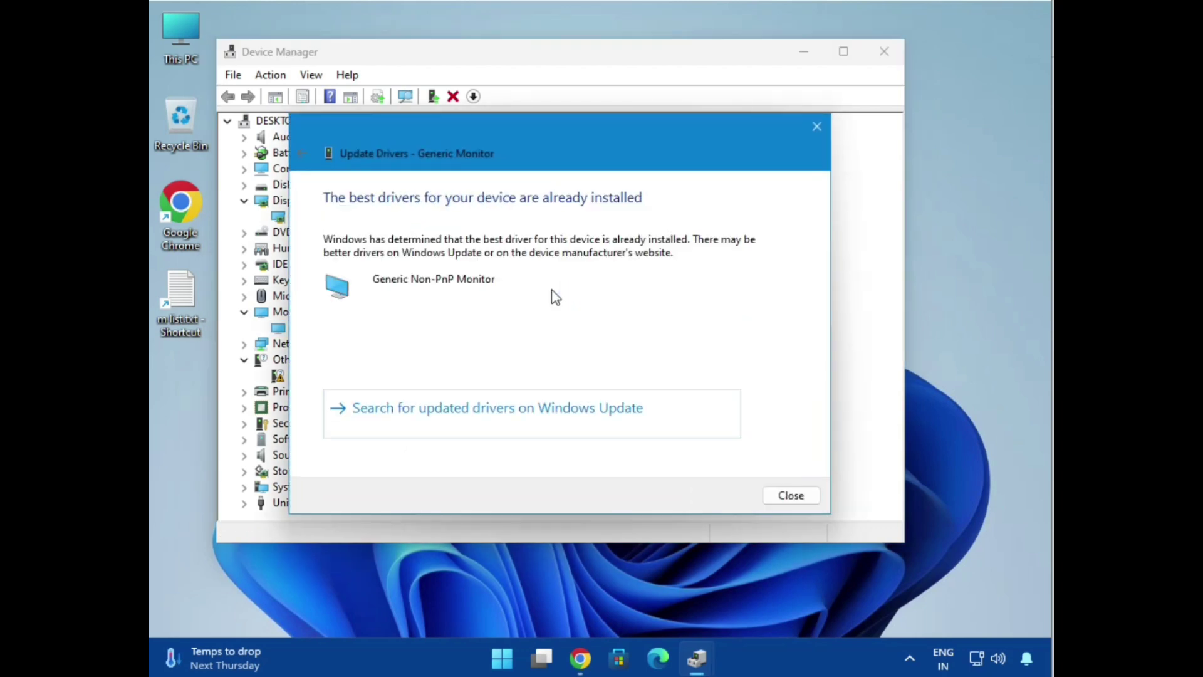
{"action": "left_click", "coordinate": [793, 497]}
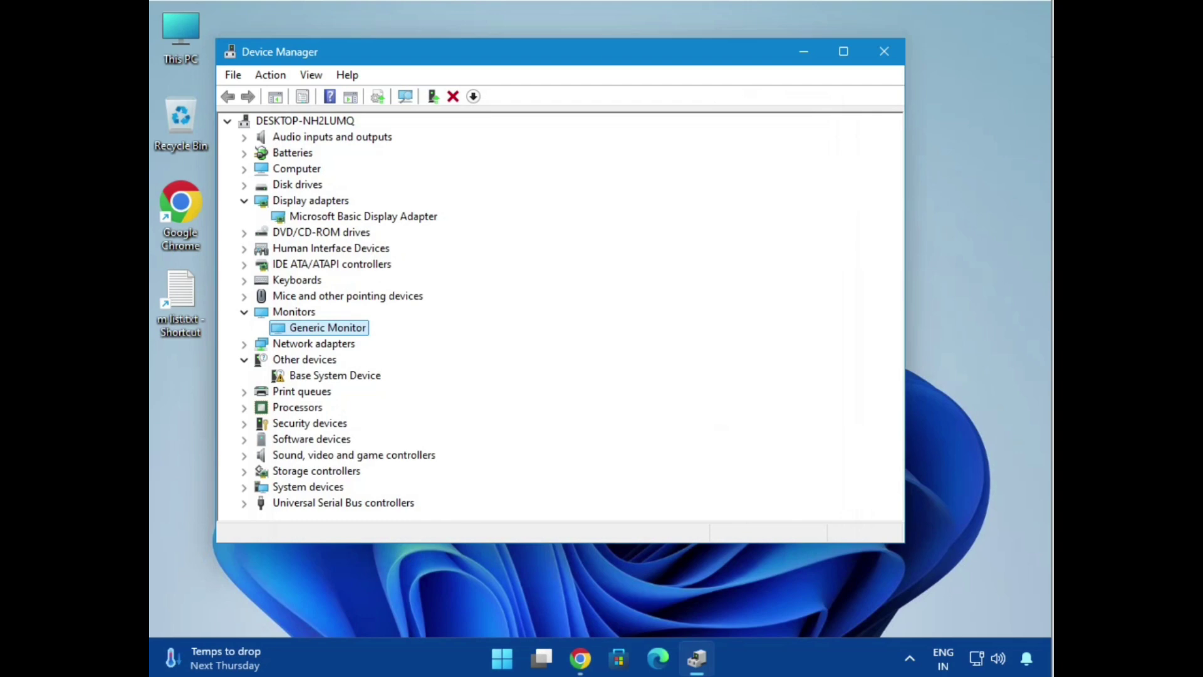
{"action": "left_click", "coordinate": [884, 52]}
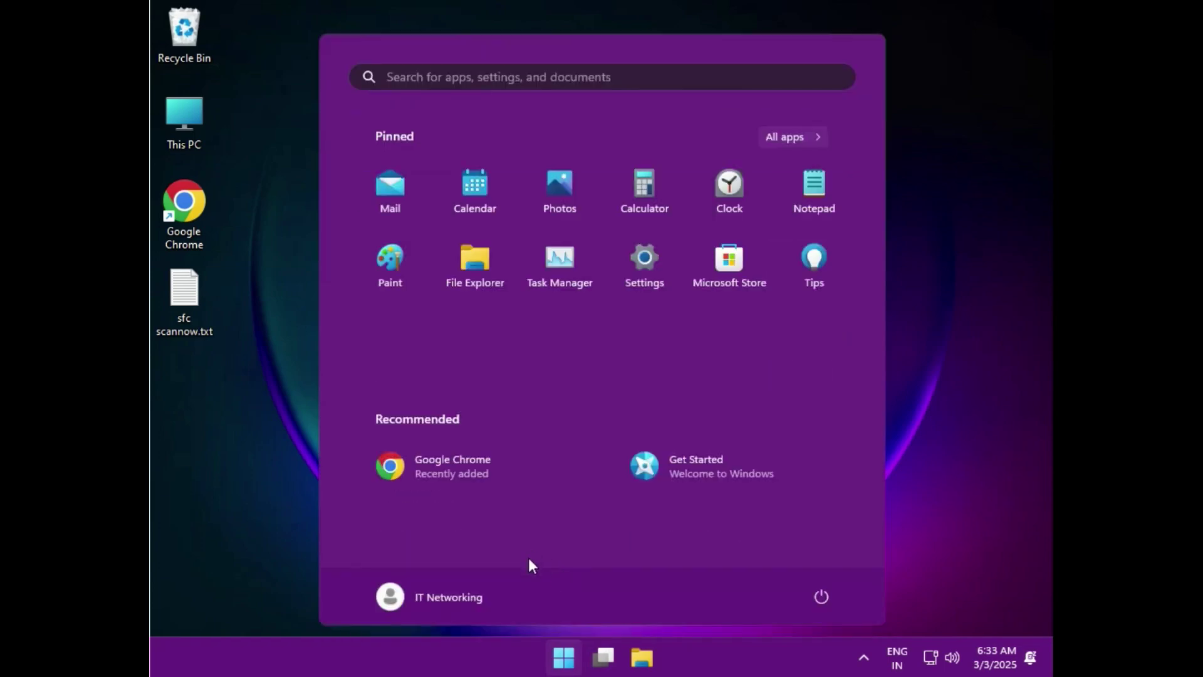
Step: Search Start for cmd and launch Command Prompt as administrator, approving the UAC prompt
{"action": "type", "text": "cmd"}
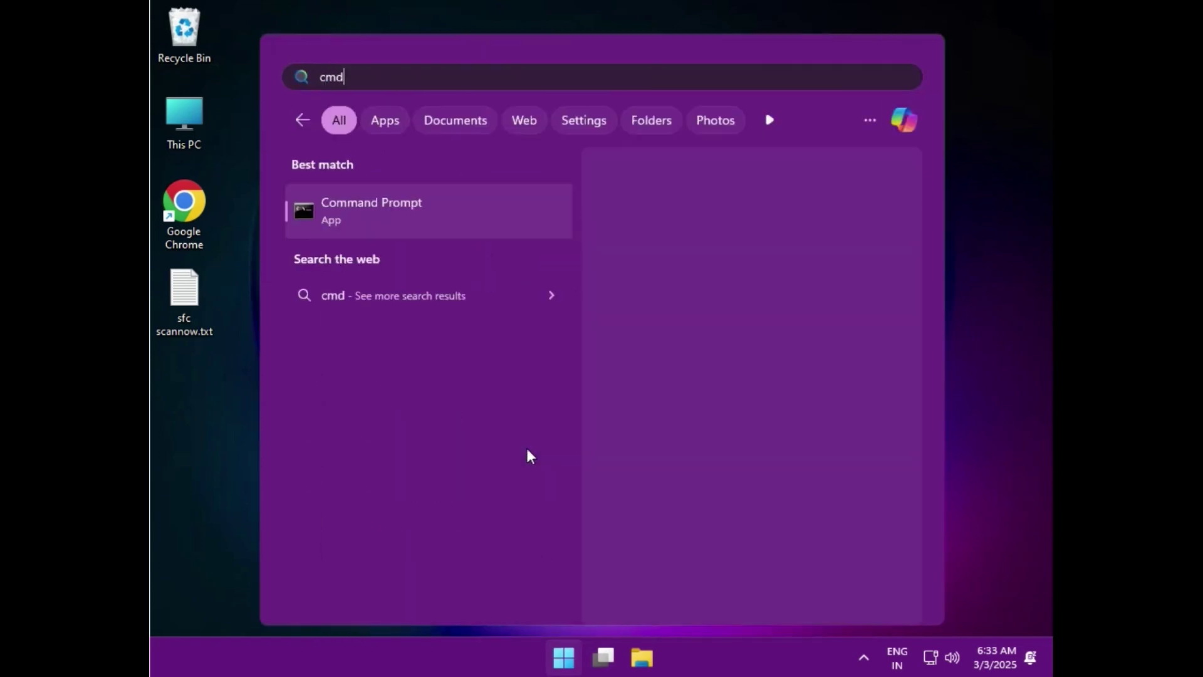
{"action": "right_click", "coordinate": [436, 196]}
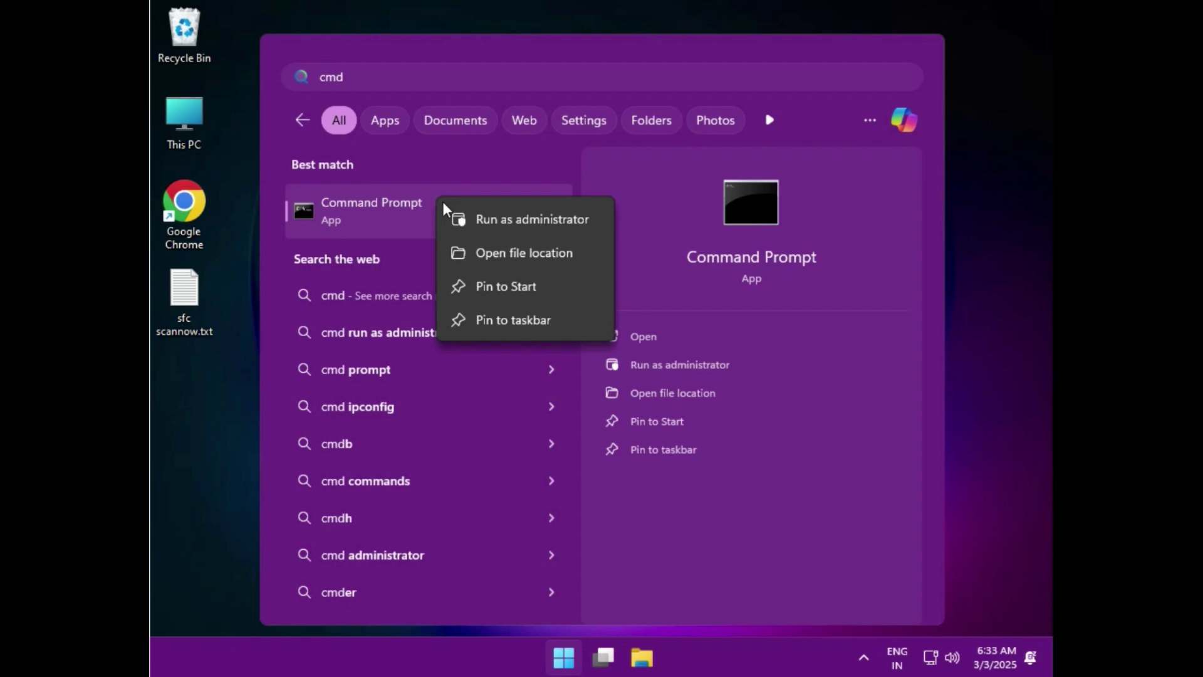
{"action": "left_click", "coordinate": [473, 225]}
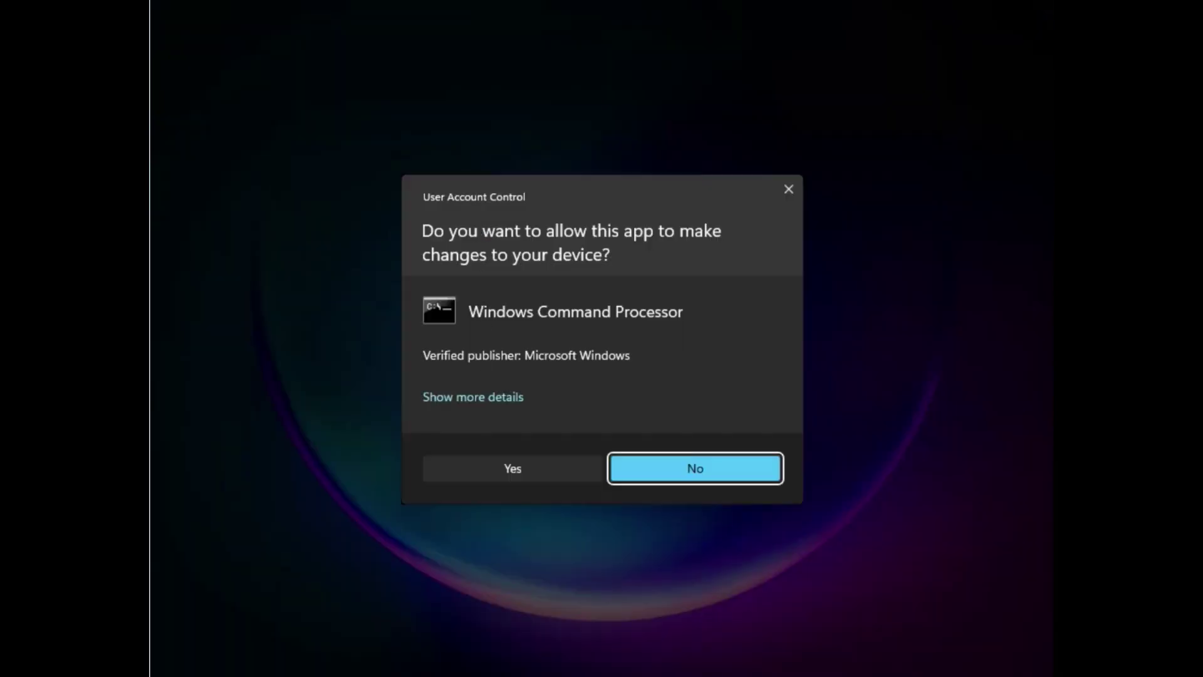
{"action": "left_click", "coordinate": [506, 474]}
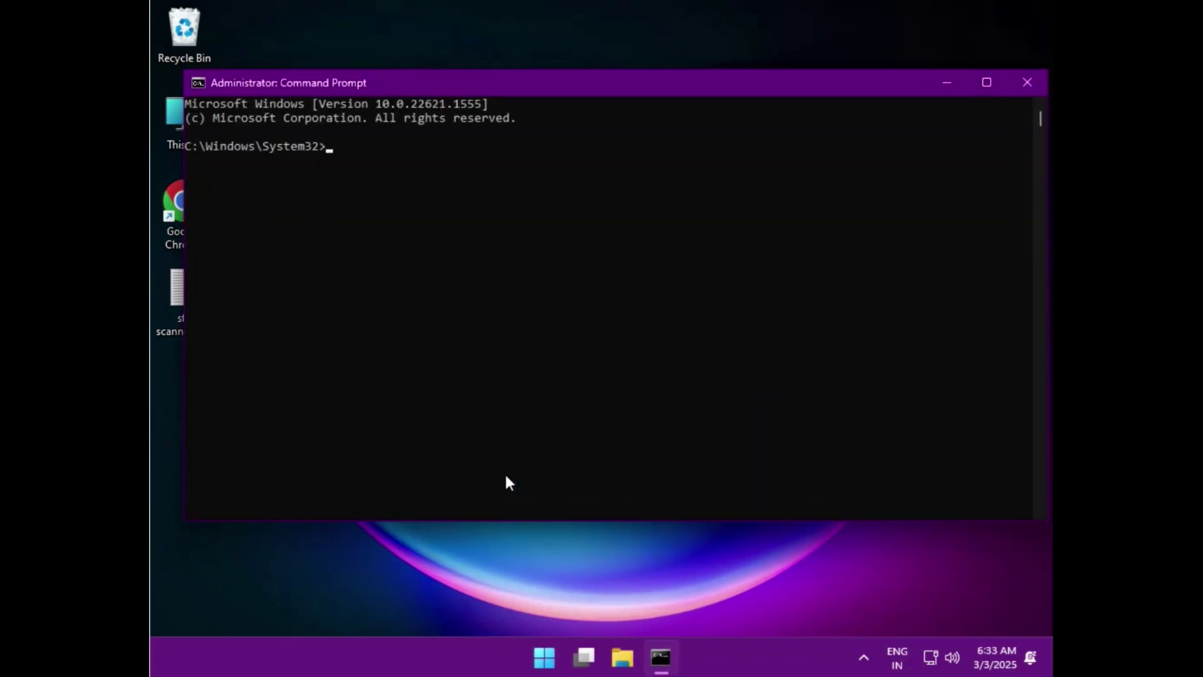
Step: Open the sfc scannow.txt notes beside the console and run sfc /scannow
{"action": "double_click", "coordinate": [164, 299]}
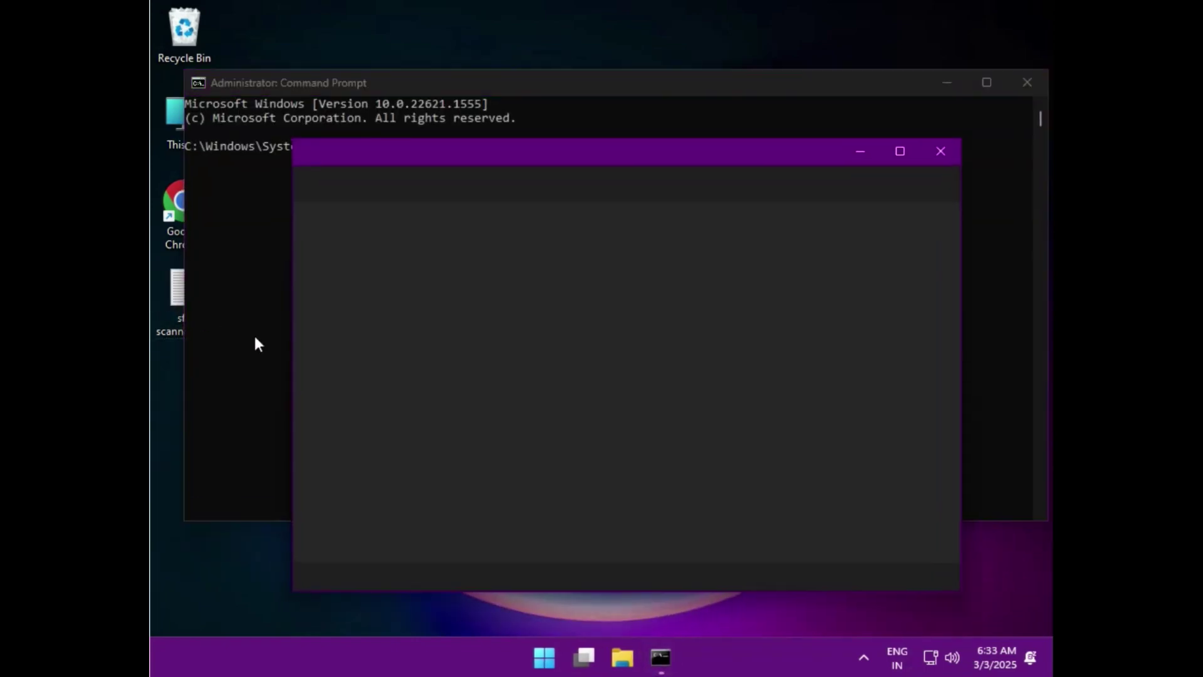
{"action": "left_click_drag", "start_coordinate": [584, 155], "coordinate": [573, 488]}
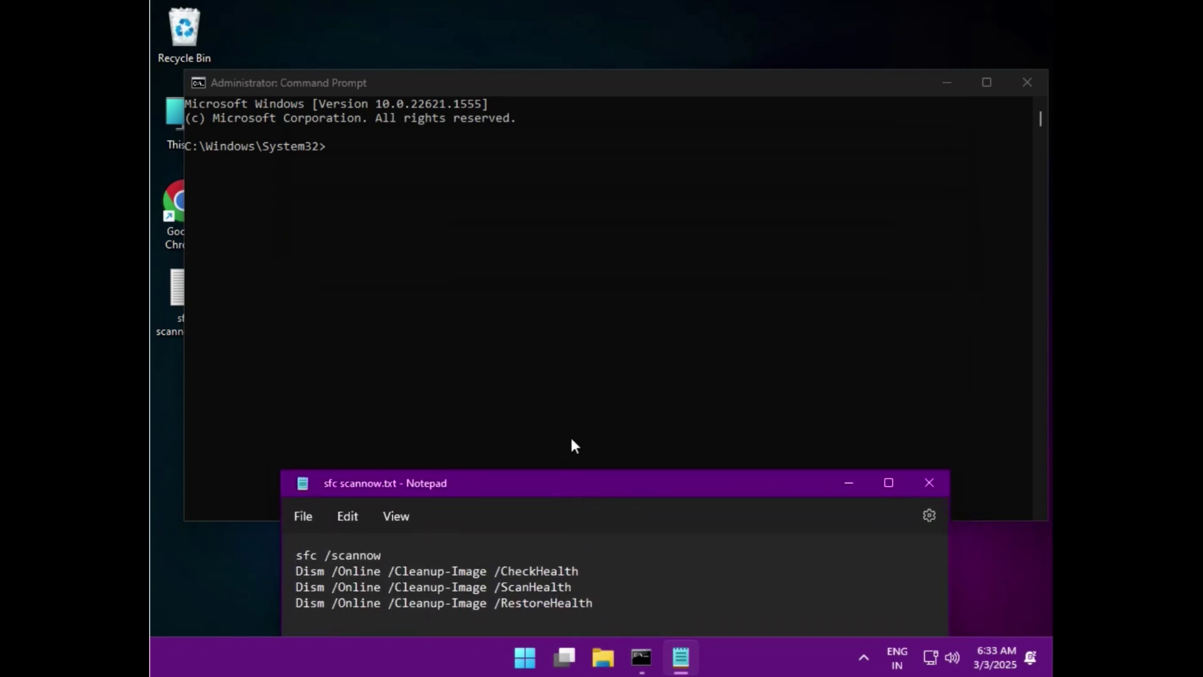
{"action": "left_click", "coordinate": [377, 183]}
{"action": "left_click", "coordinate": [330, 149]}
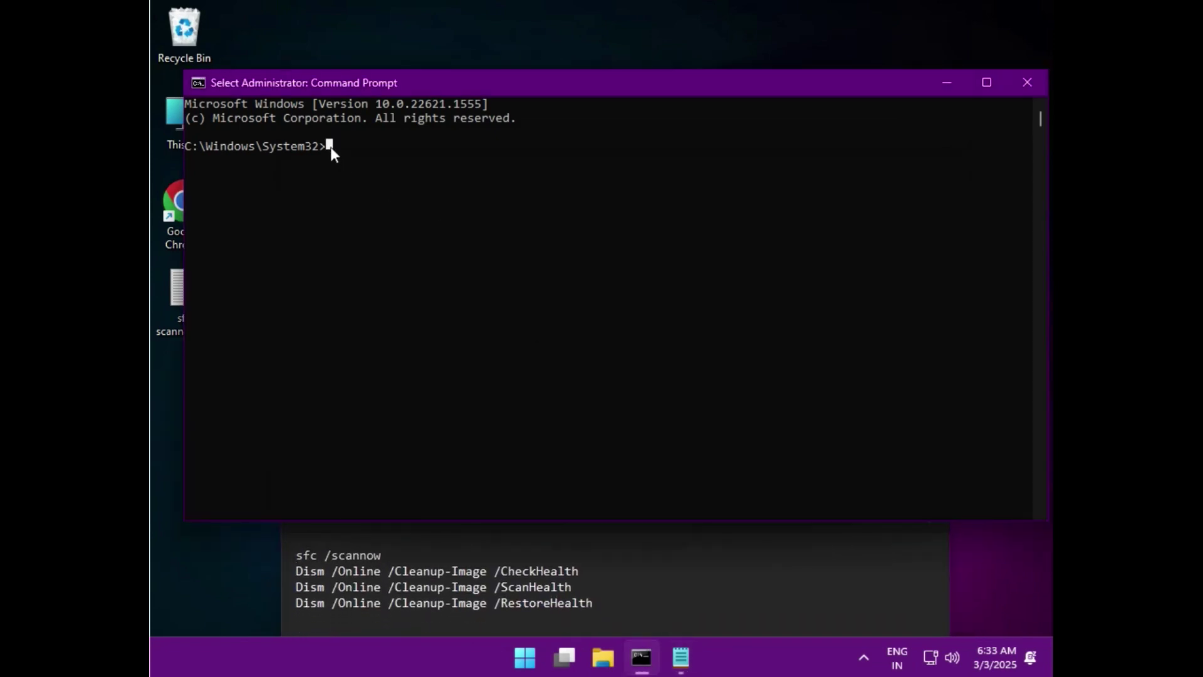
{"action": "type", "text": "sfc"}
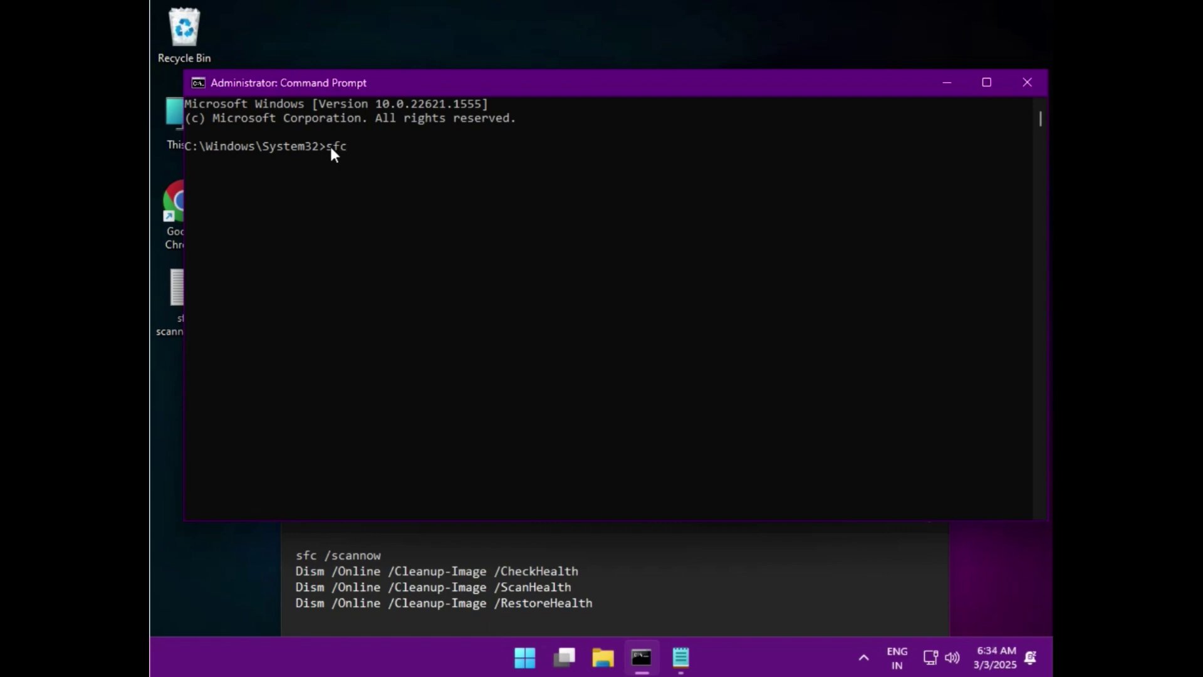
{"action": "type", "text": " /scannow"}
{"action": "key", "text": "Return"}
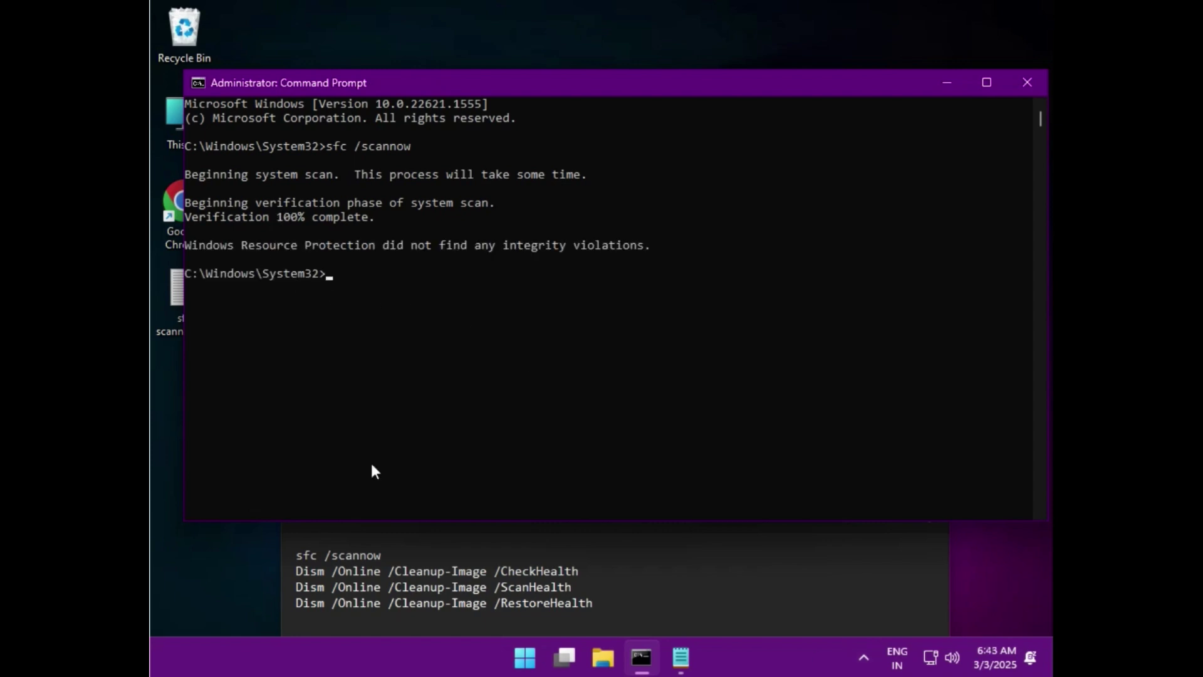
Step: Copy Dism /Online /Cleanup-Image /CheckHealth from the notes, paste and run it in the console
{"action": "triple_click", "coordinate": [314, 575]}
{"action": "key", "text": "ctrl+c"}
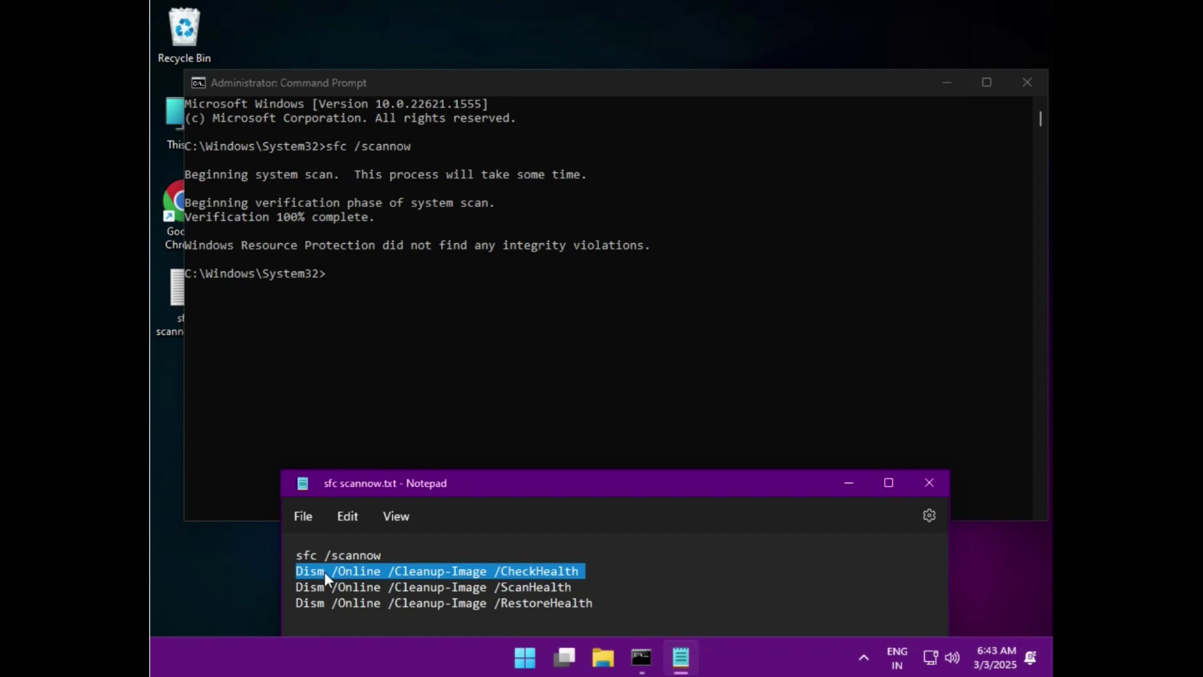
{"action": "right_click", "coordinate": [324, 571]}
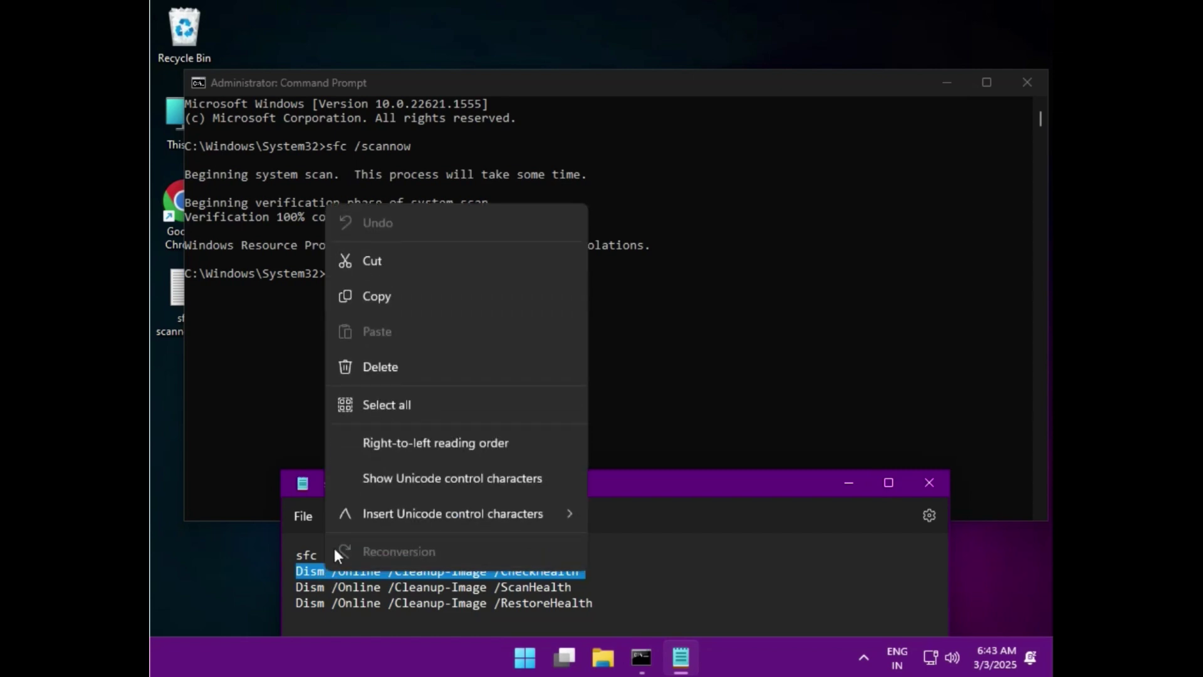
{"action": "left_click", "coordinate": [379, 298]}
{"action": "left_click", "coordinate": [331, 278]}
{"action": "left_click", "coordinate": [326, 271]}
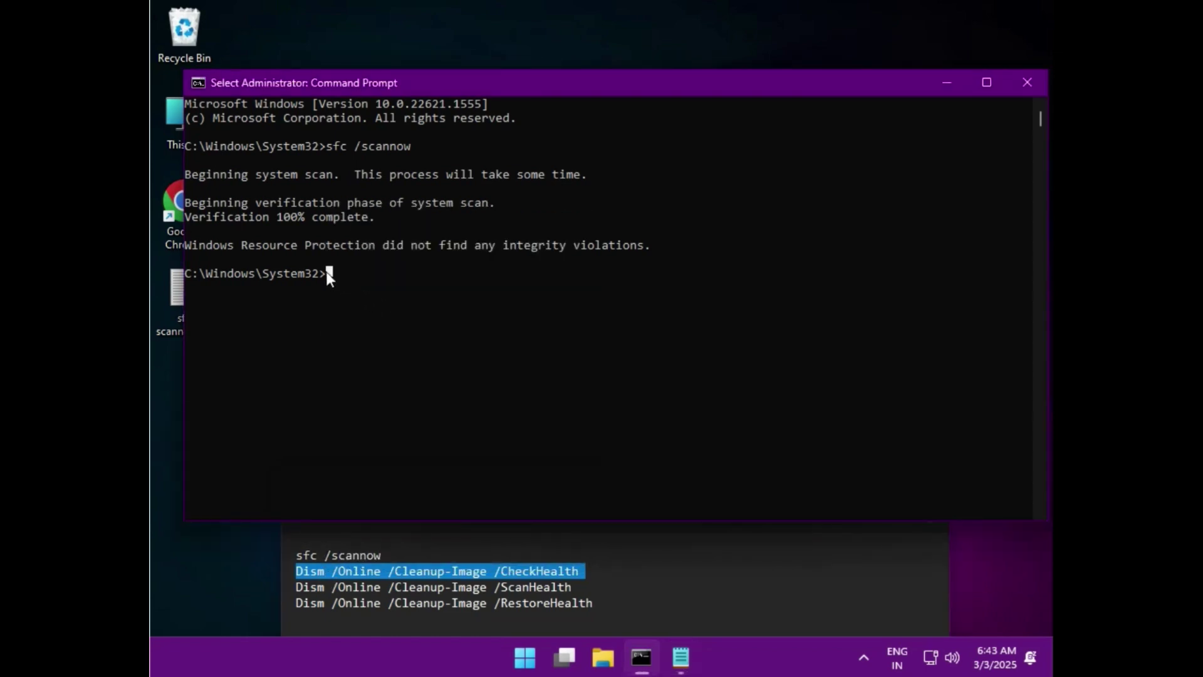
{"action": "right_click", "coordinate": [325, 271]}
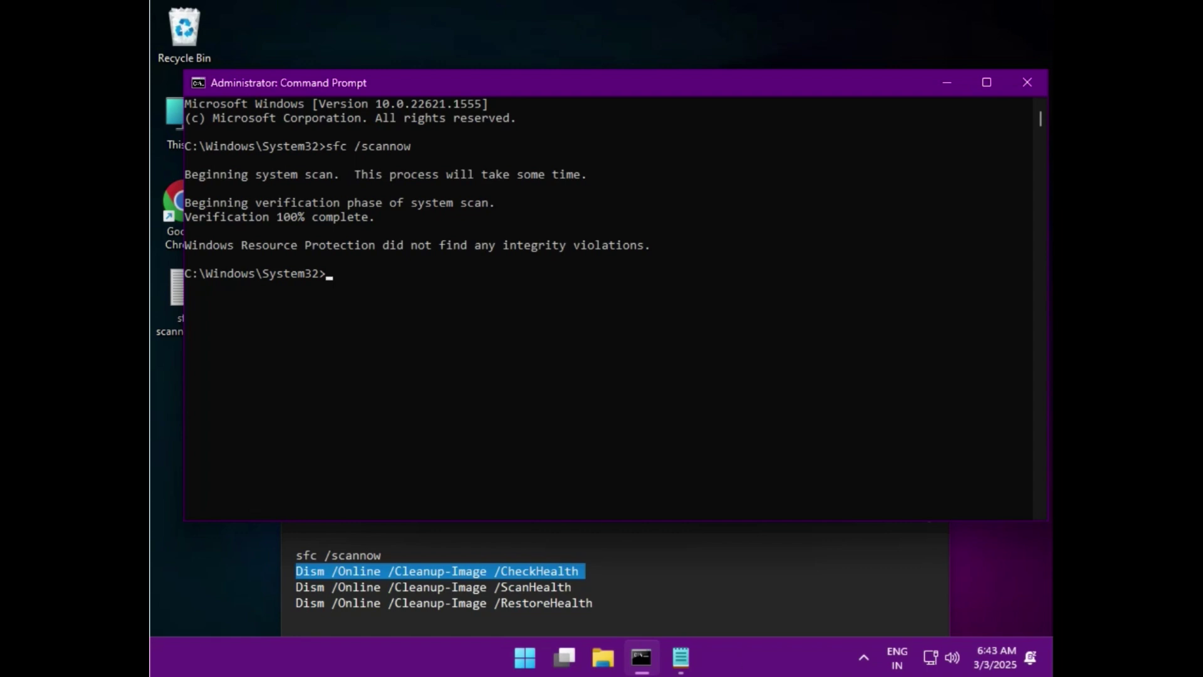
{"action": "key", "text": "ctrl+v"}
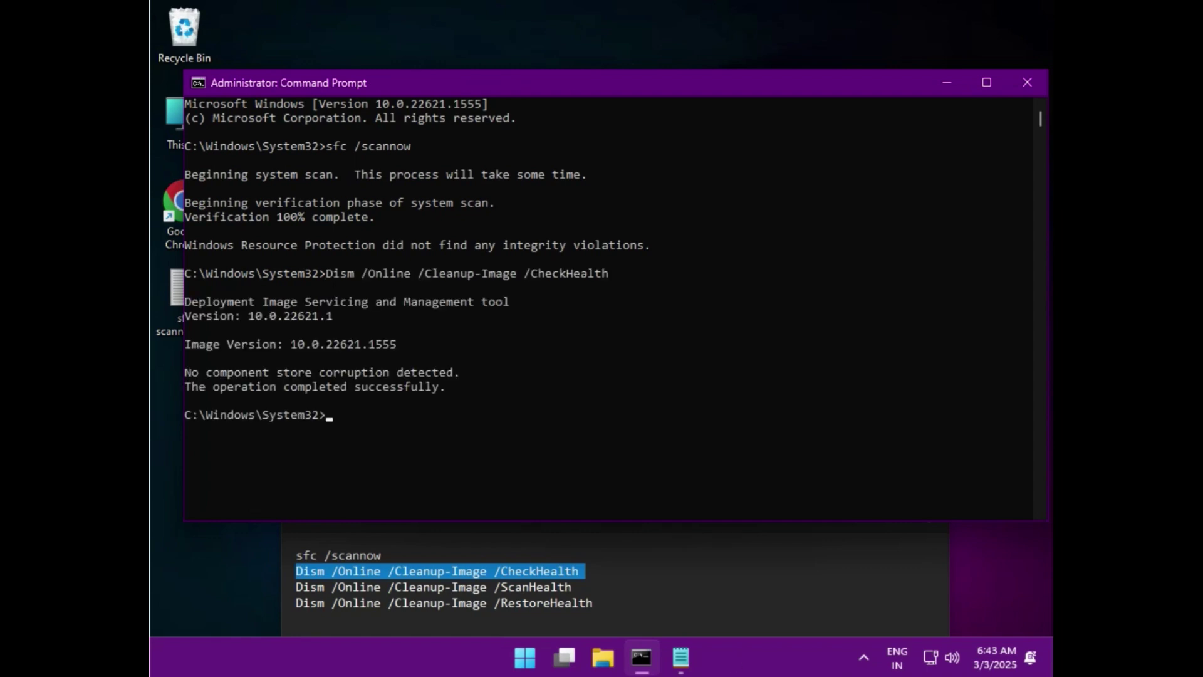
{"action": "left_click_drag", "start_coordinate": [296, 587], "coordinate": [572, 586]}
Step: Paste the DISM ScanHealth command into the console and wait for the scan to reach 100%
{"action": "left_click", "coordinate": [330, 415]}
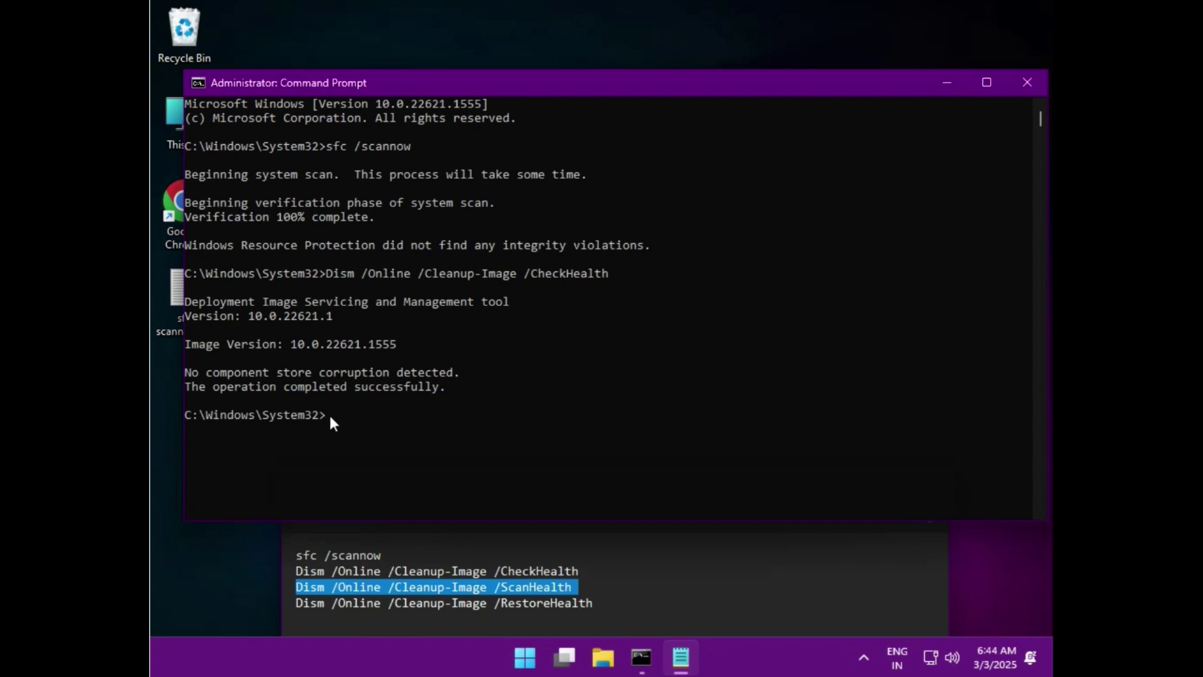
{"action": "type", "text": "Dism /Online /Cleanup-Image /ScanHealth"}
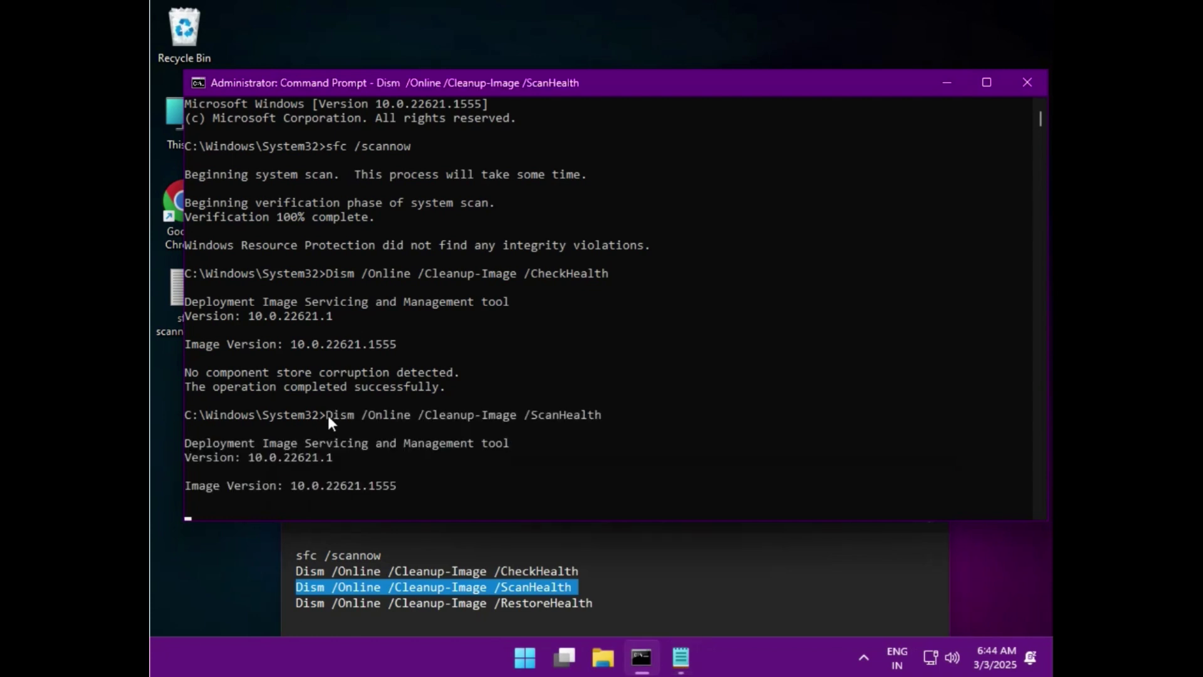
{"action": "scroll", "coordinate": [363, 428], "scroll_direction": "down", "scroll_amount": 3}
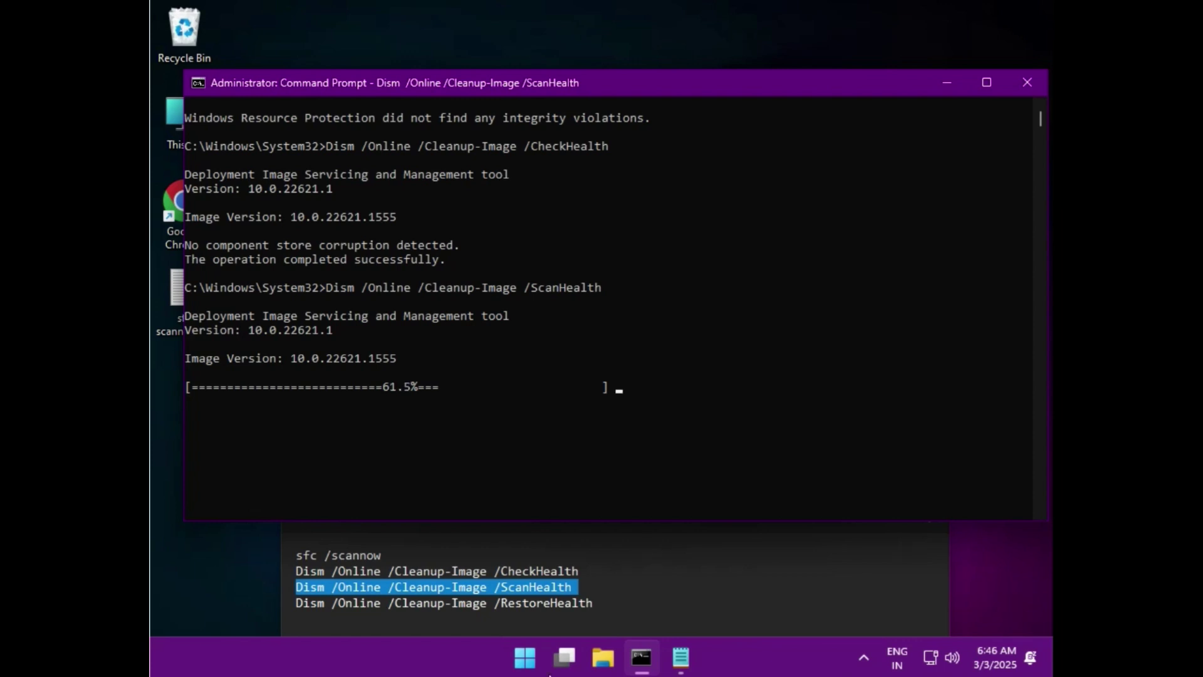
{"action": "mouse_move", "coordinate": [549, 674]}
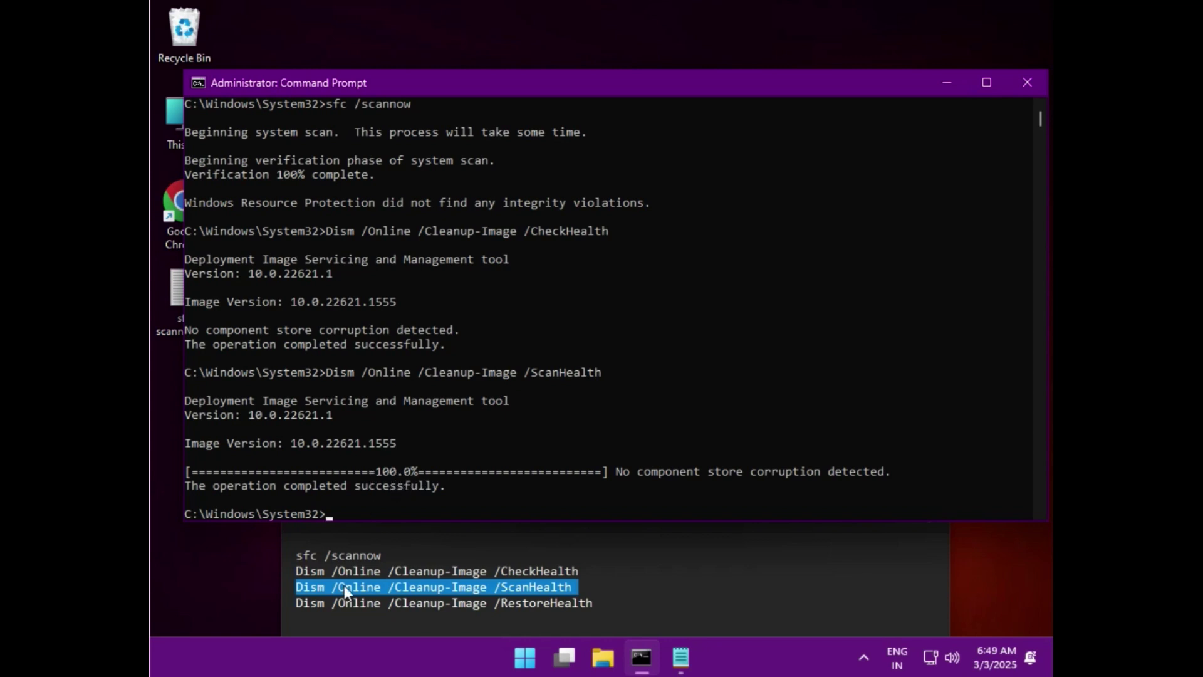
Step: Copy the RestoreHealth line from the notes, paste it at the prompt and run it
{"action": "left_click", "coordinate": [296, 605]}
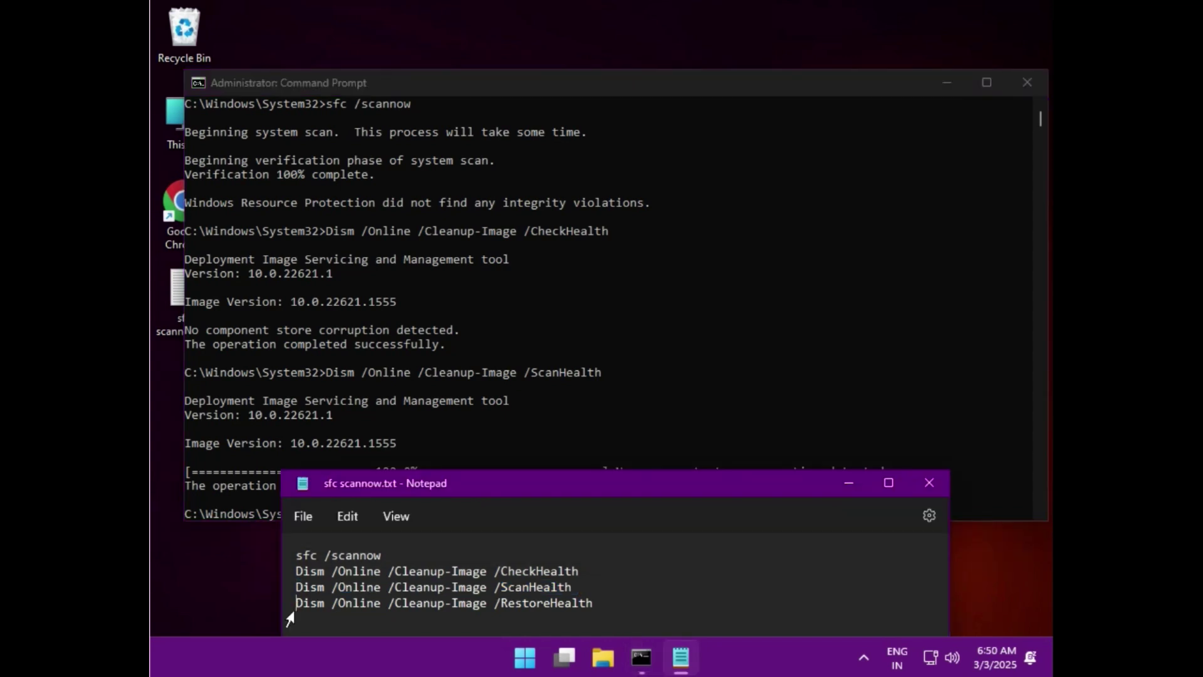
{"action": "triple_click", "coordinate": [299, 604]}
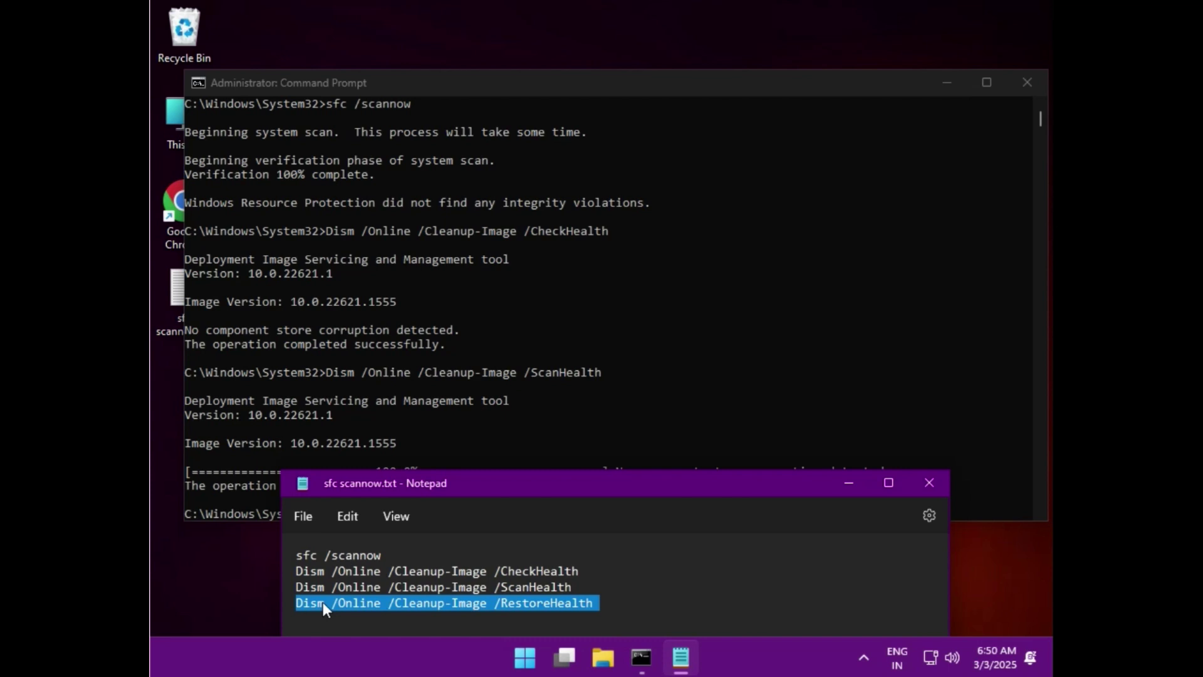
{"action": "right_click", "coordinate": [322, 602]}
{"action": "left_click", "coordinate": [401, 339]}
{"action": "left_click", "coordinate": [494, 418]}
{"action": "scroll", "coordinate": [351, 502], "scroll_direction": "down", "scroll_amount": 2}
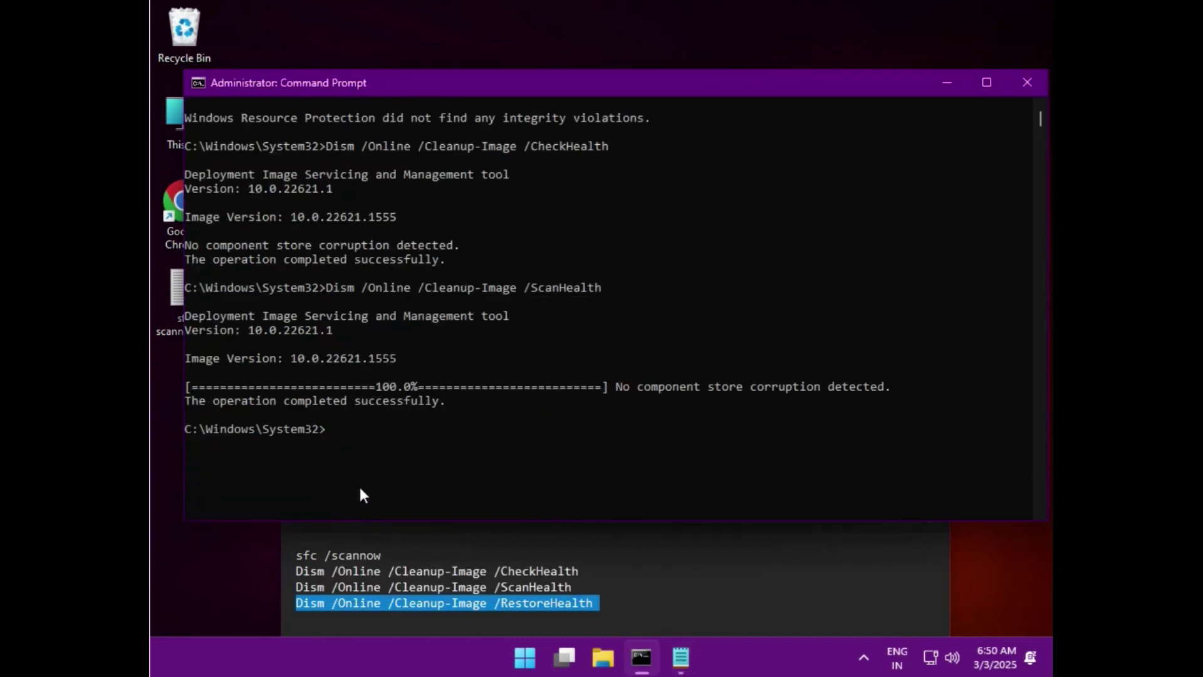
{"action": "right_click", "coordinate": [330, 429]}
{"action": "key", "text": "Return"}
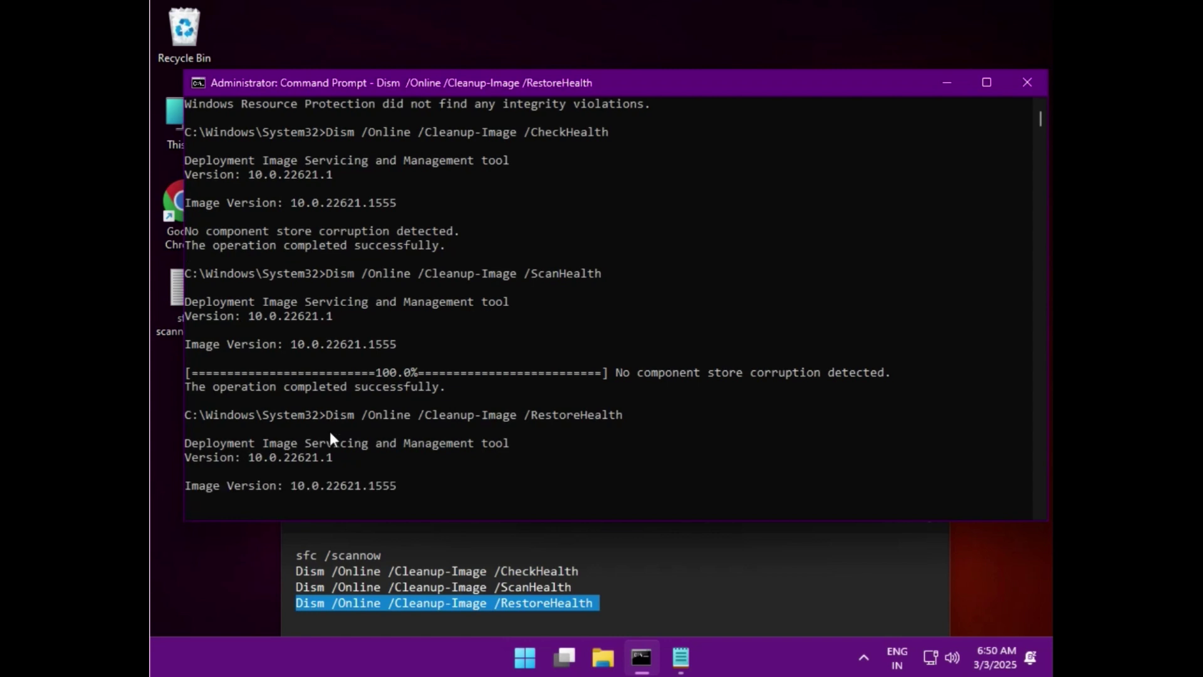
Step: Move the notes window aside, select its four command lines, and highlight RestoreHealth in the console
{"action": "scroll", "coordinate": [331, 434], "scroll_direction": "down", "scroll_amount": 2}
{"action": "scroll", "coordinate": [330, 433], "scroll_direction": "down", "scroll_amount": 1}
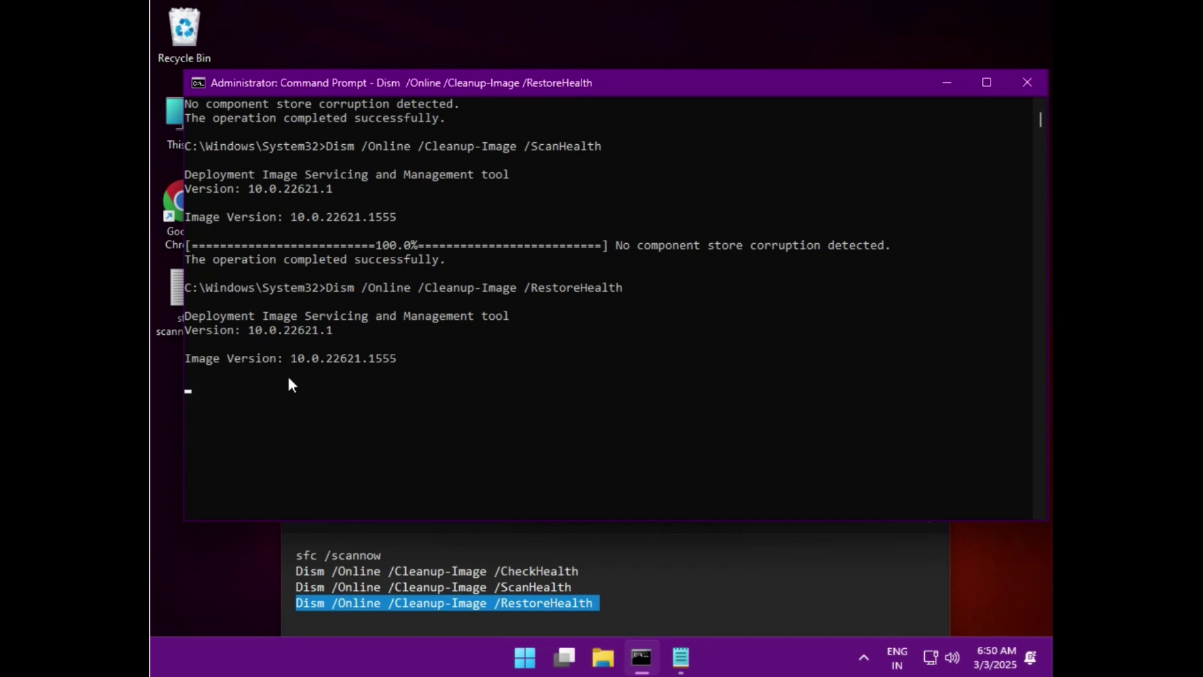
{"action": "left_click", "coordinate": [679, 557]}
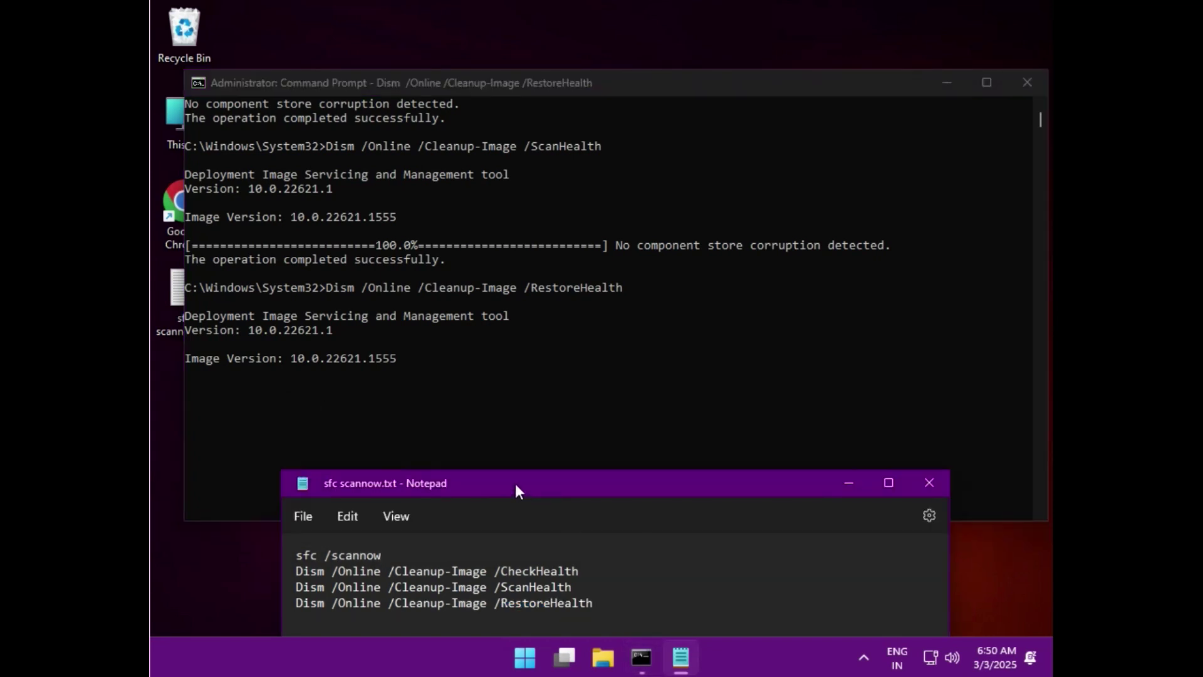
{"action": "left_click_drag", "start_coordinate": [515, 483], "coordinate": [666, 389]}
{"action": "left_click_drag", "start_coordinate": [701, 509], "coordinate": [650, 508]}
{"action": "left_click_drag", "start_coordinate": [744, 509], "coordinate": [448, 457]}
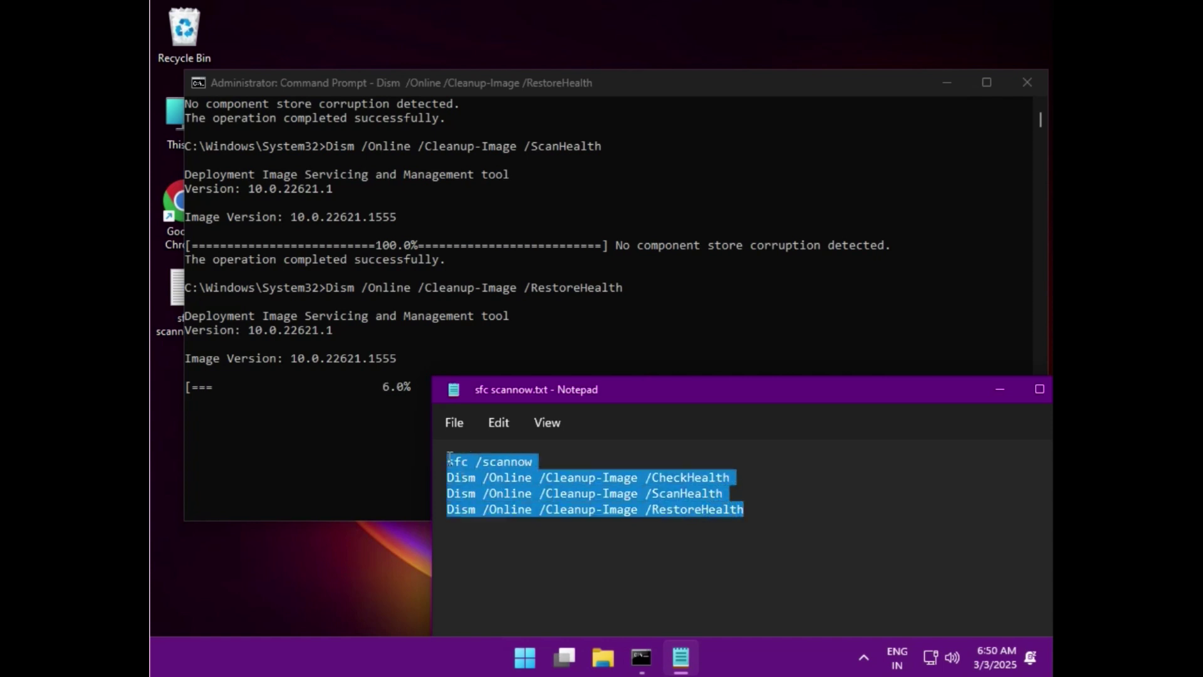
{"action": "left_click", "coordinate": [396, 465]}
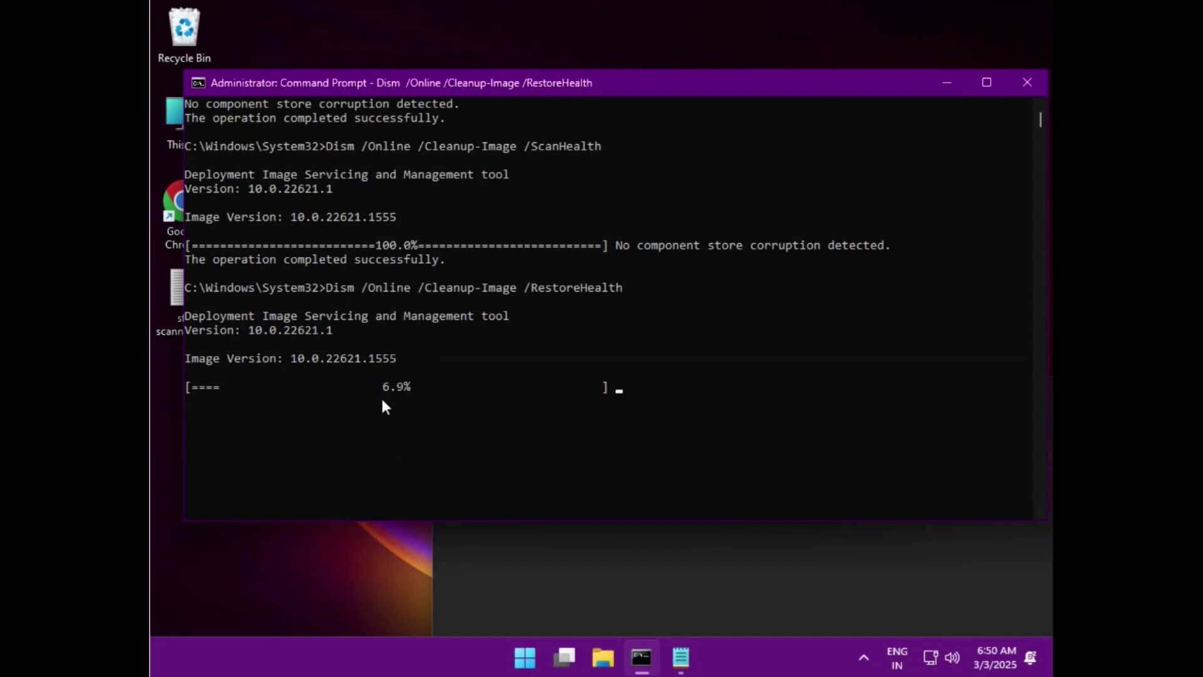
{"action": "left_click_drag", "start_coordinate": [326, 289], "coordinate": [620, 295]}
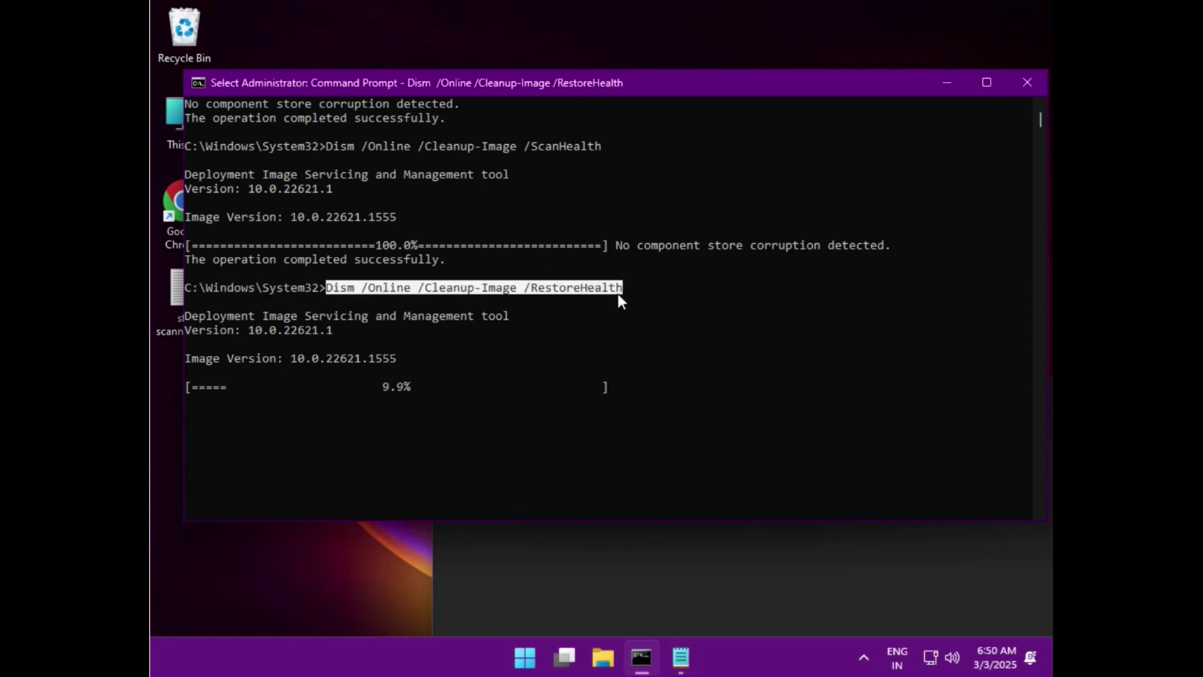
Step: Clear the highlight and resume paused output with Esc until RestoreHealth reaches 100%
{"action": "left_click", "coordinate": [686, 439]}
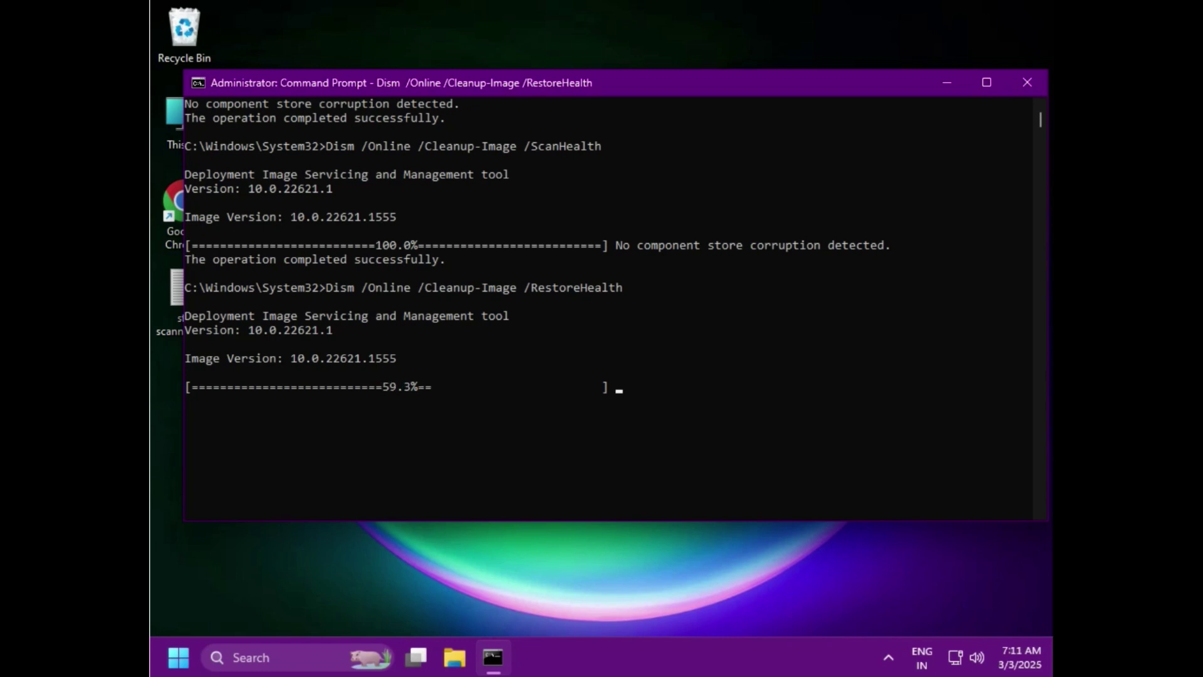
{"action": "left_click", "coordinate": [393, 388]}
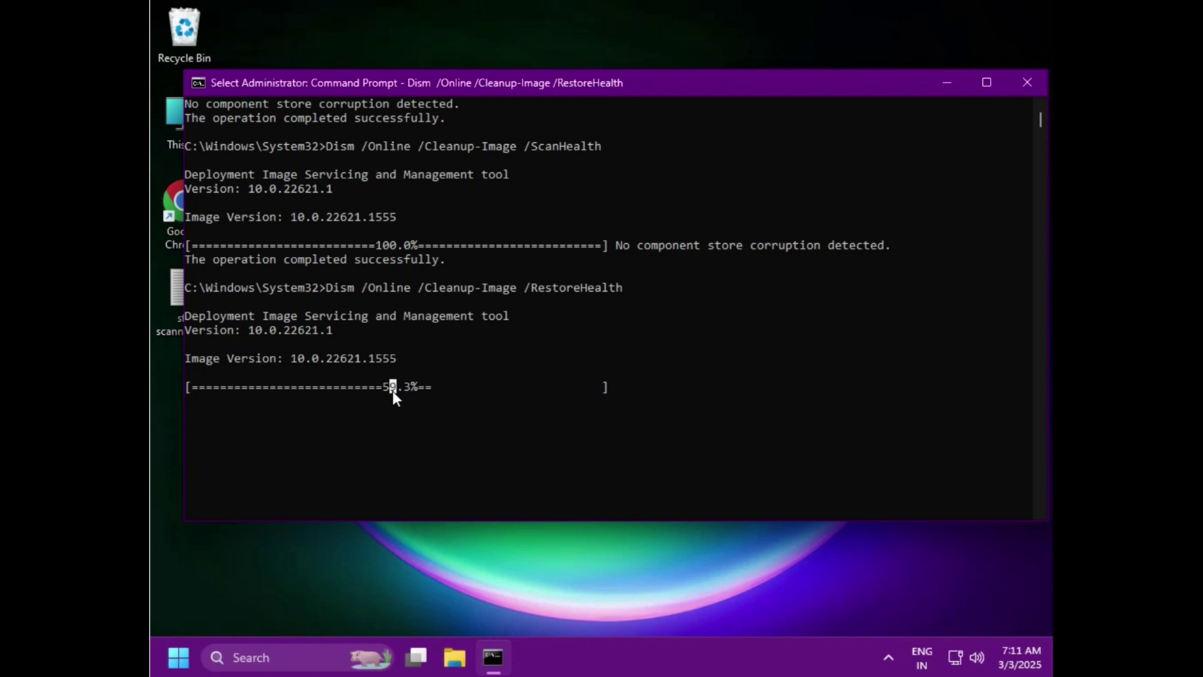
{"action": "key", "text": "Escape"}
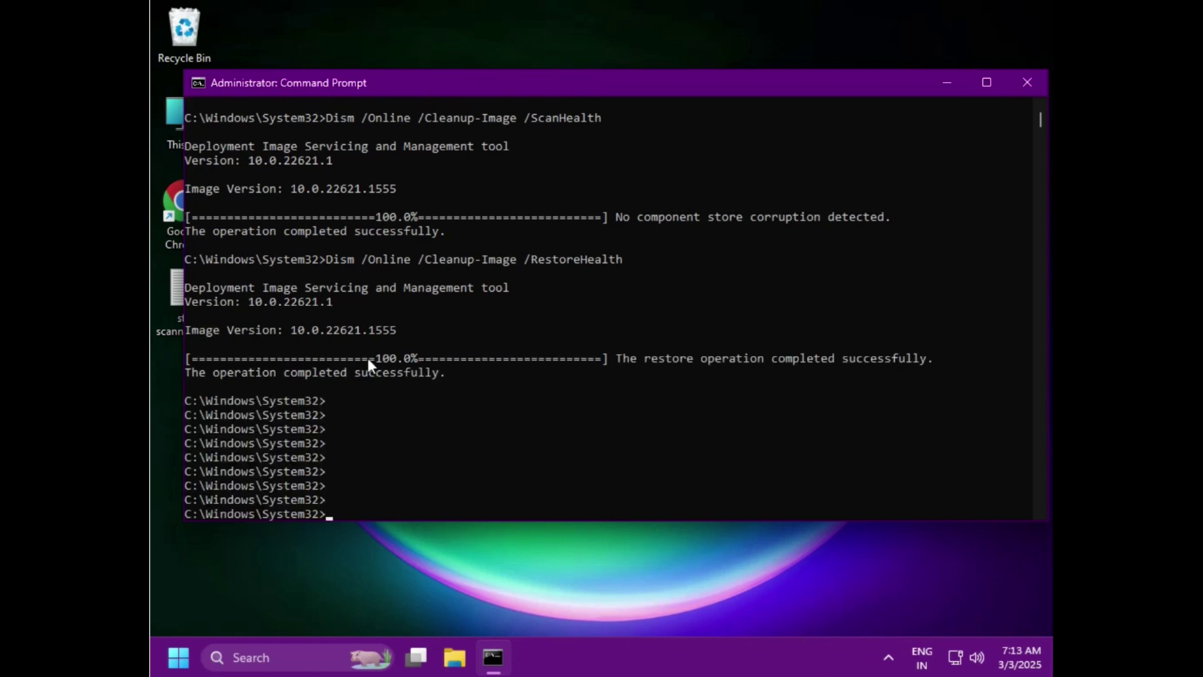
{"action": "left_click", "coordinate": [363, 357]}
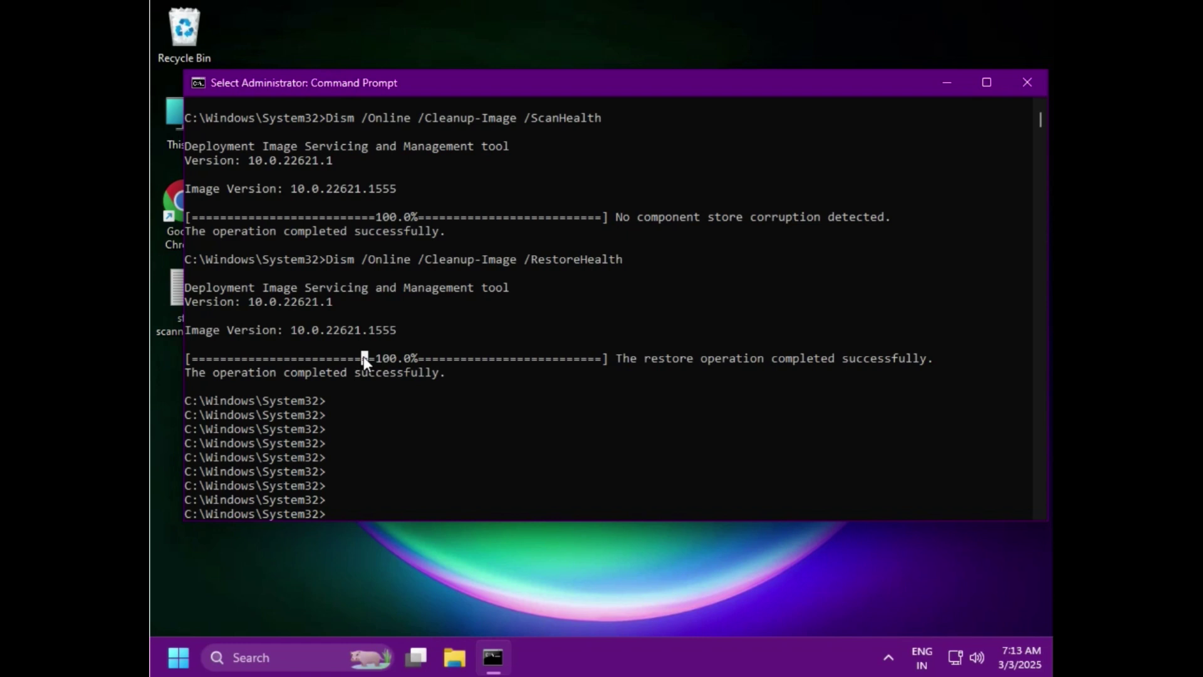